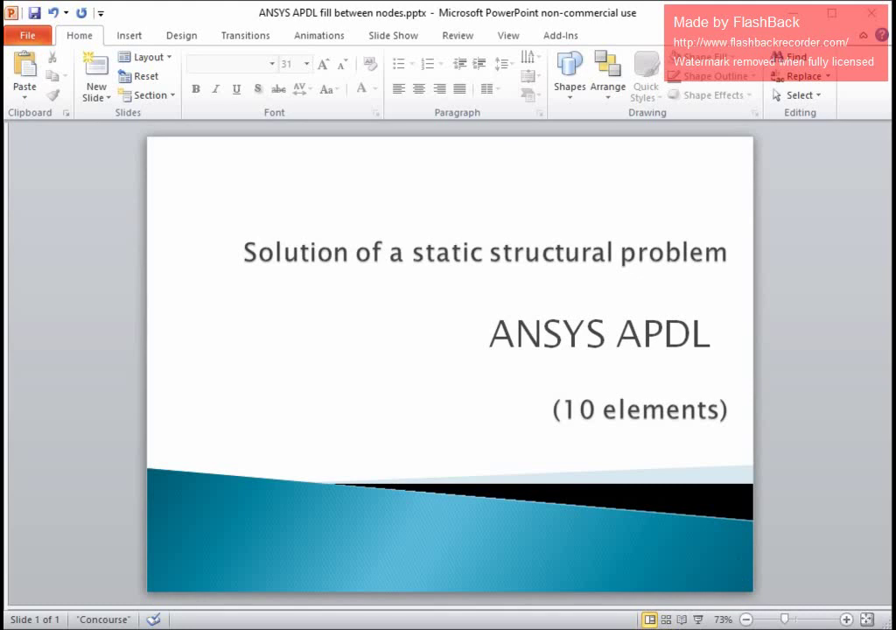
Switch to the Word lab manual's page 21 diagram of the fixed bar with nodes 1, 6 and 11
key(alt+Tab)
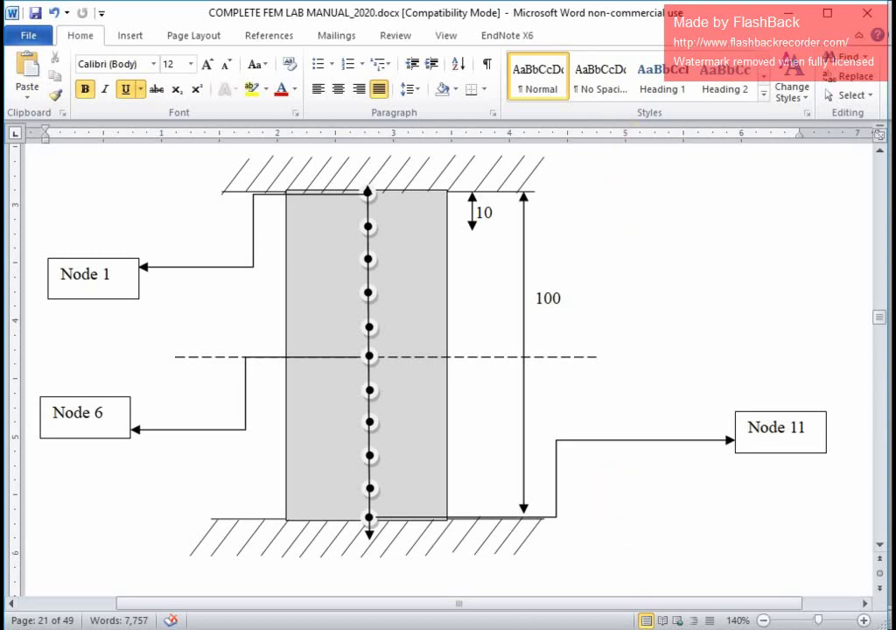
Limit the ANSYS preferences to structural analysis
click(856, 600)
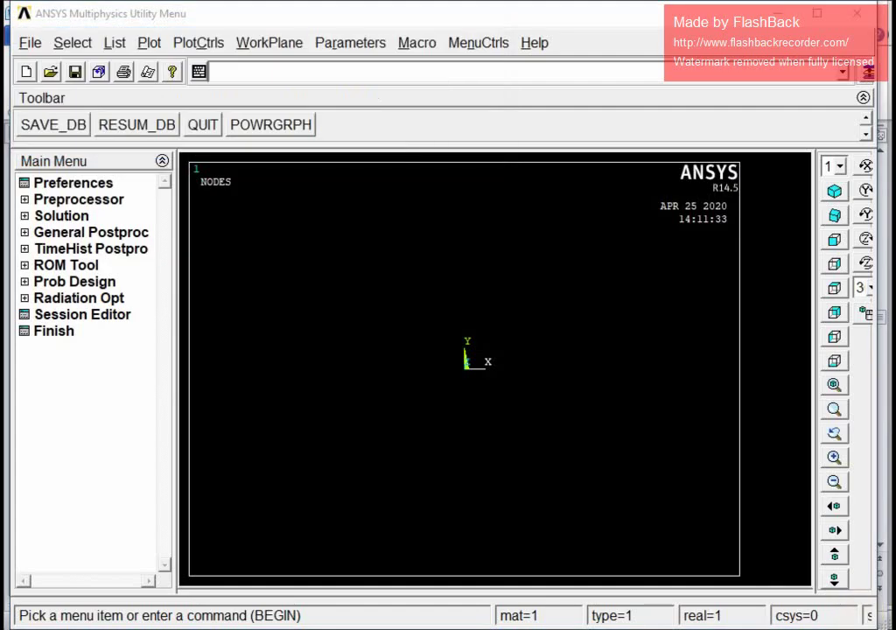
click(66, 184)
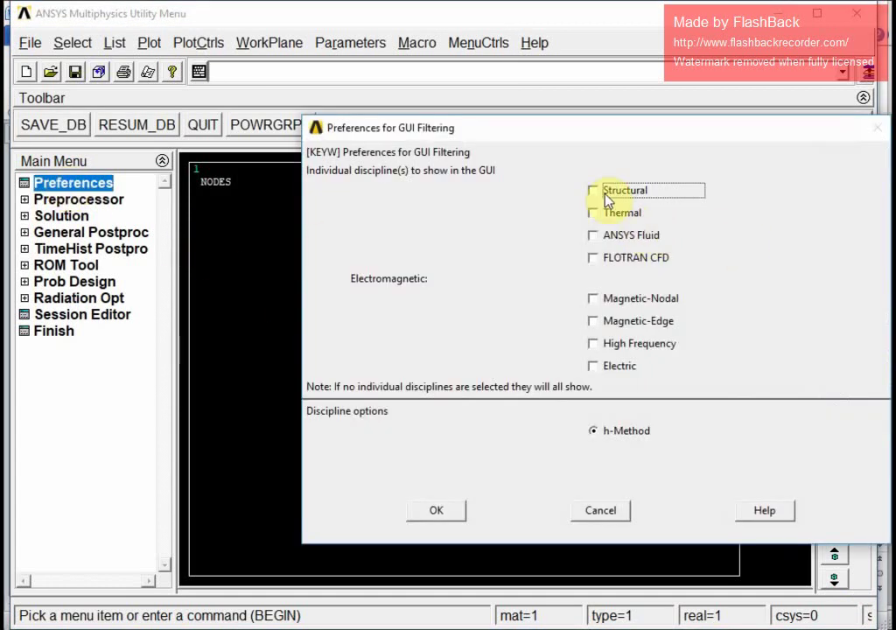
click(593, 191)
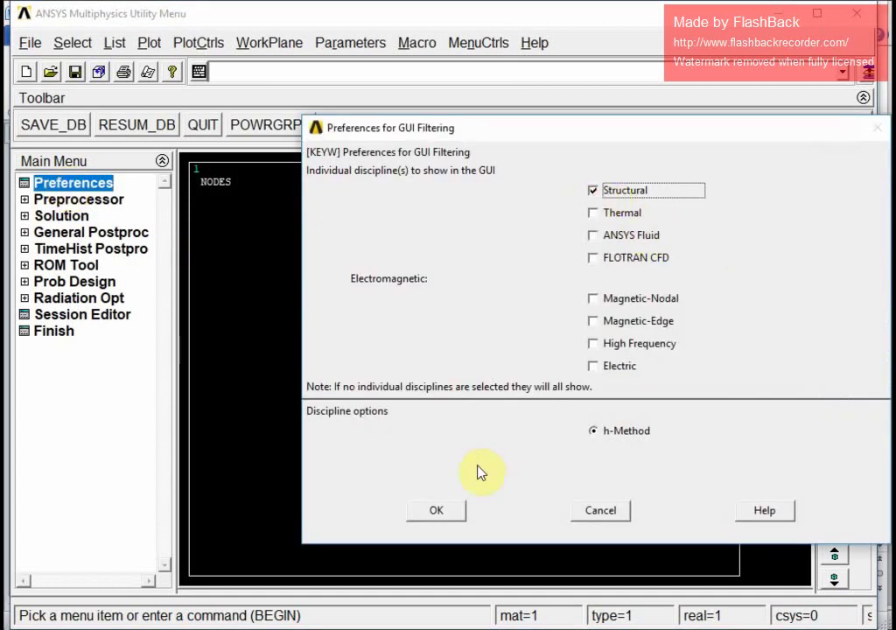
click(446, 519)
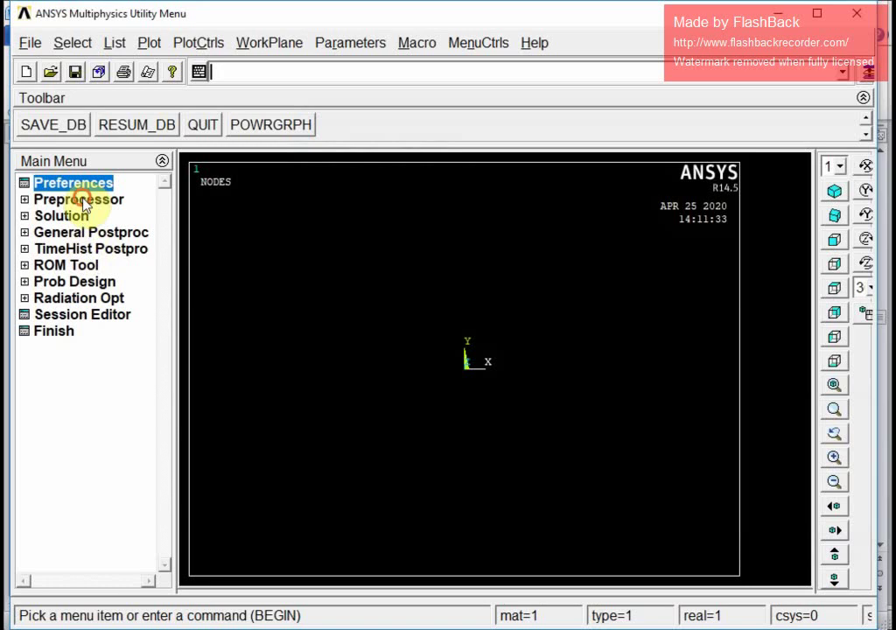
Add Link 3D finite strain 180 (LINK180) as element type 1
click(82, 201)
click(87, 218)
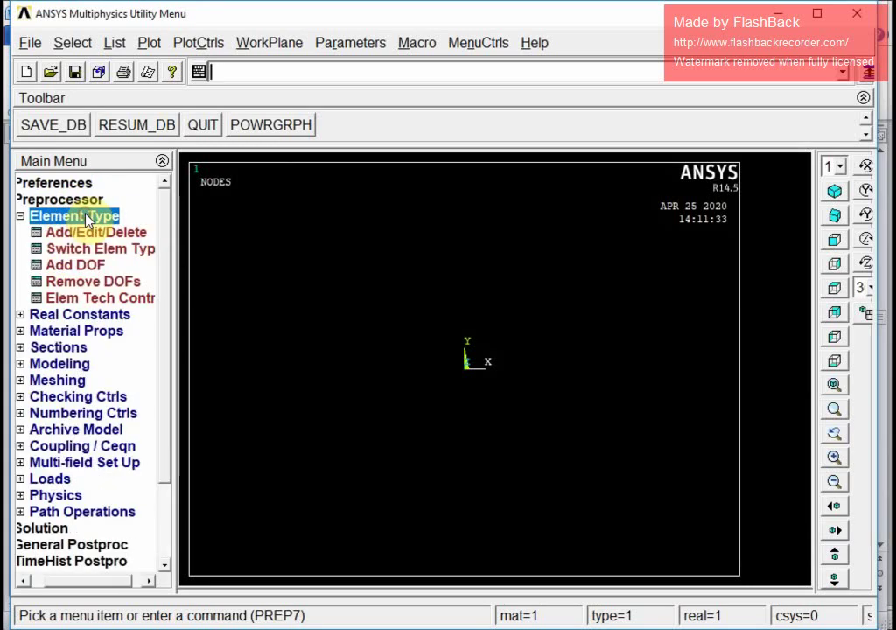
click(87, 232)
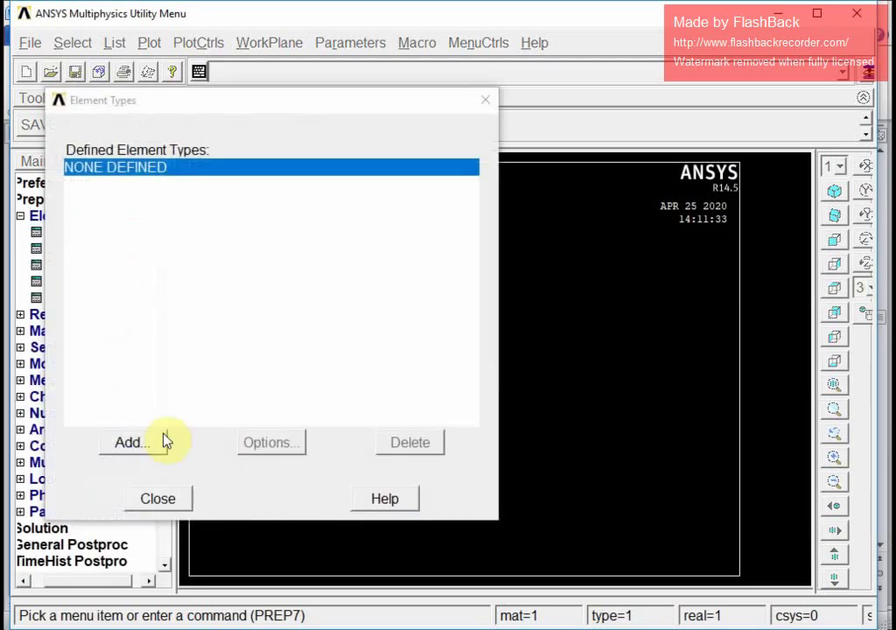
click(151, 442)
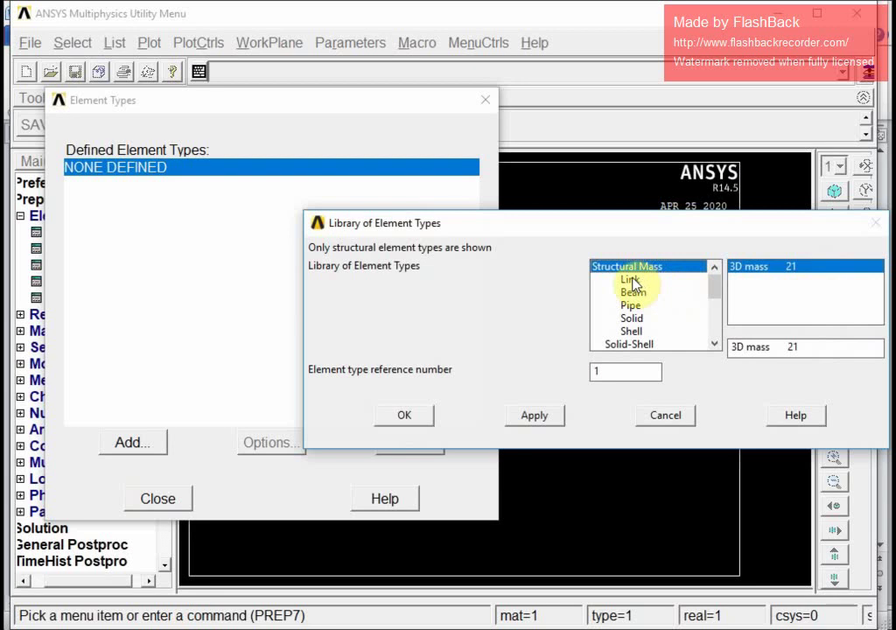
click(617, 279)
click(395, 416)
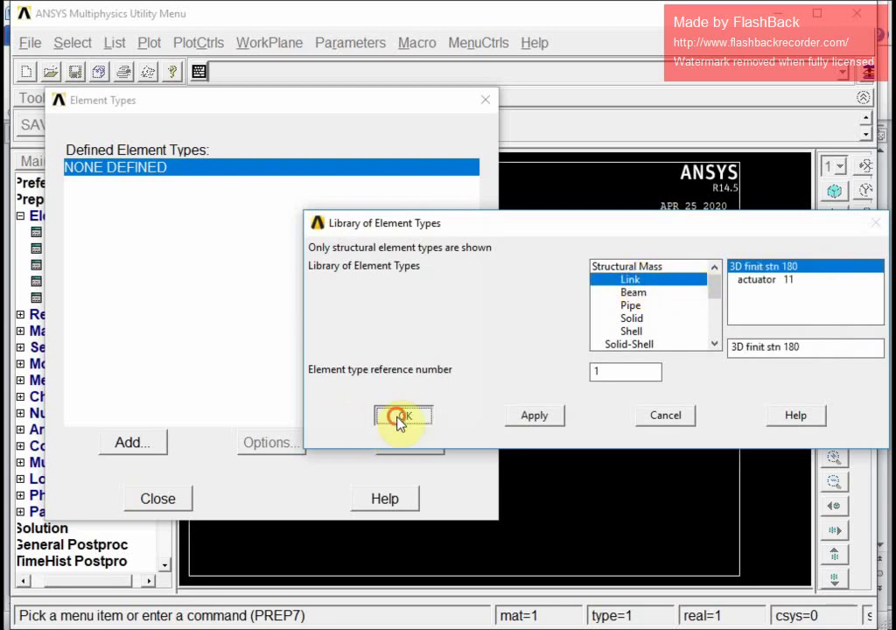
click(158, 500)
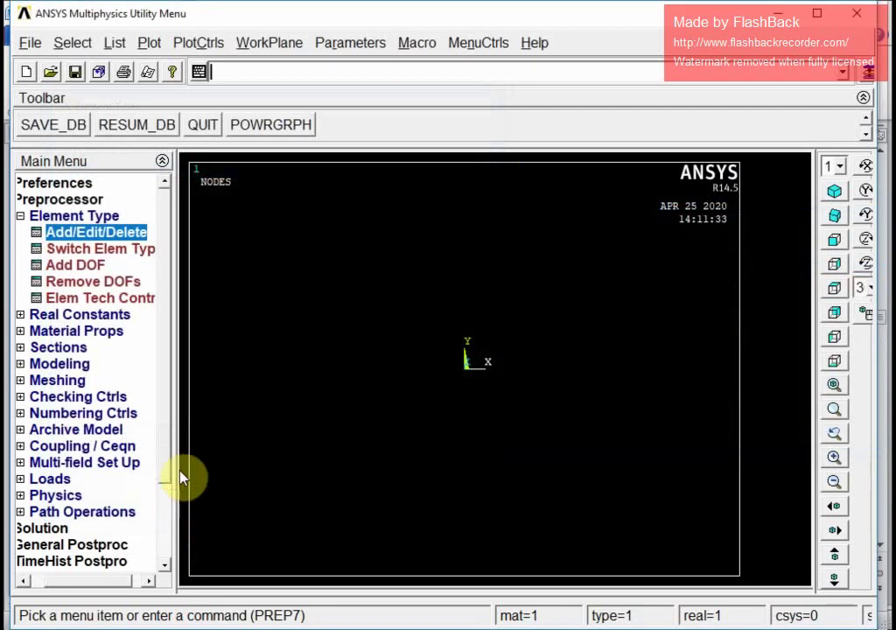
Create real constant set 1 for LINK180 with cross-sectional area 4
click(89, 315)
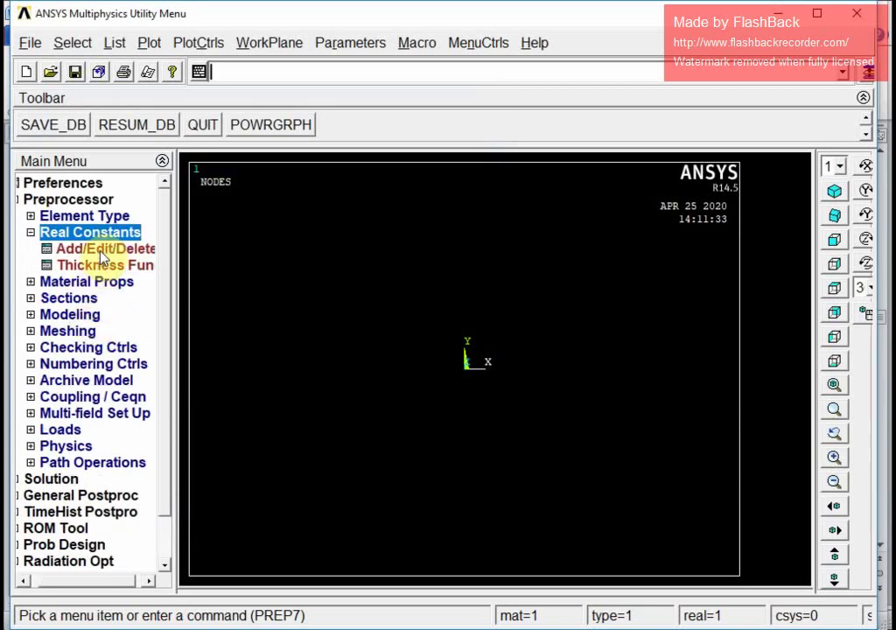
click(100, 252)
click(99, 379)
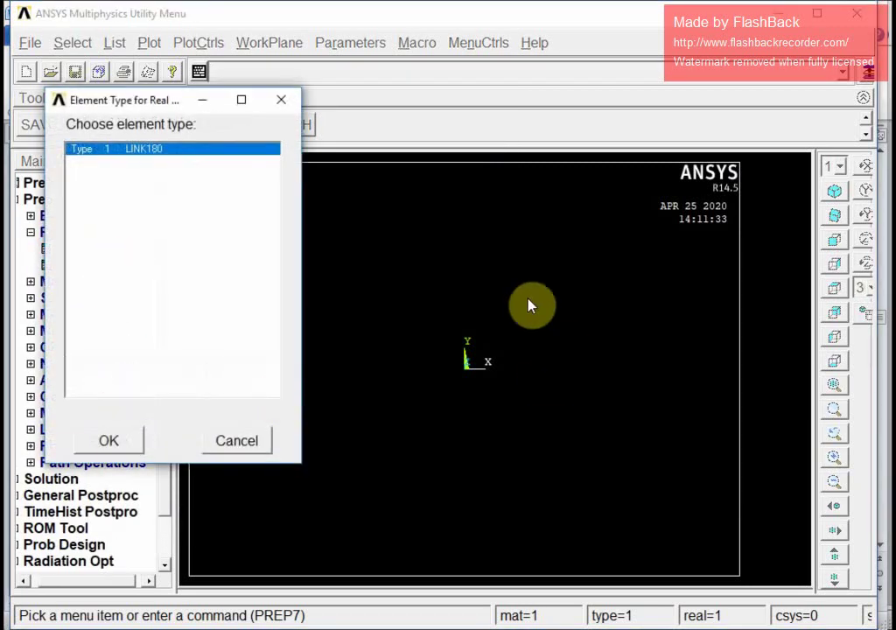
click(106, 444)
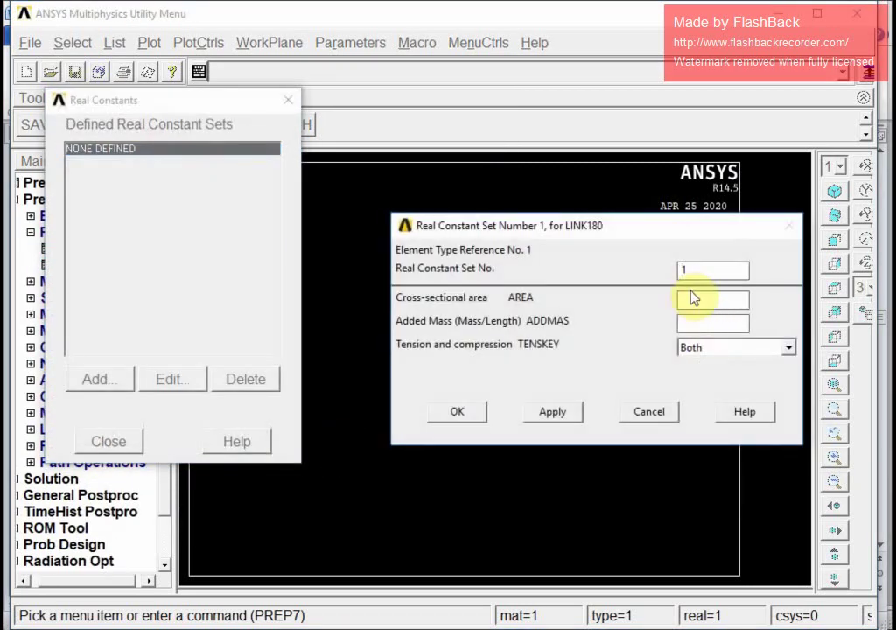
click(693, 302)
text(4)
click(457, 411)
click(109, 442)
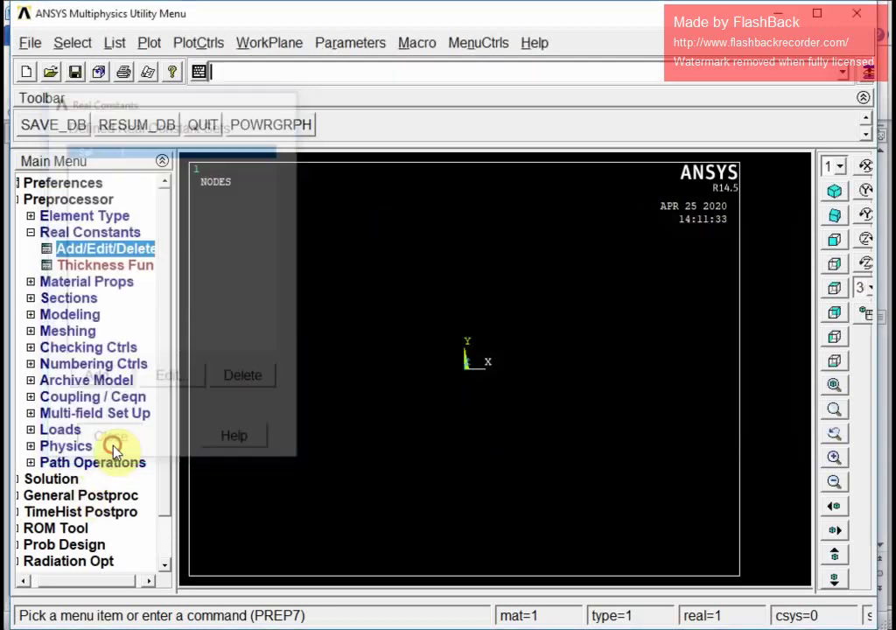
Enter EX 210E9 and PRXY 0.31 as material 1's structural linear isotropic elastic properties
click(88, 282)
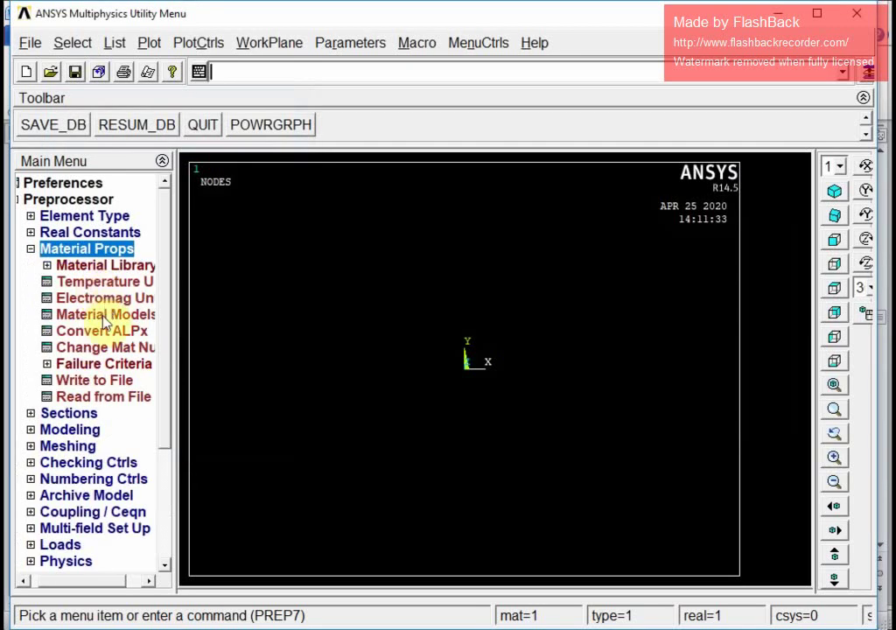
click(102, 315)
double_click(613, 296)
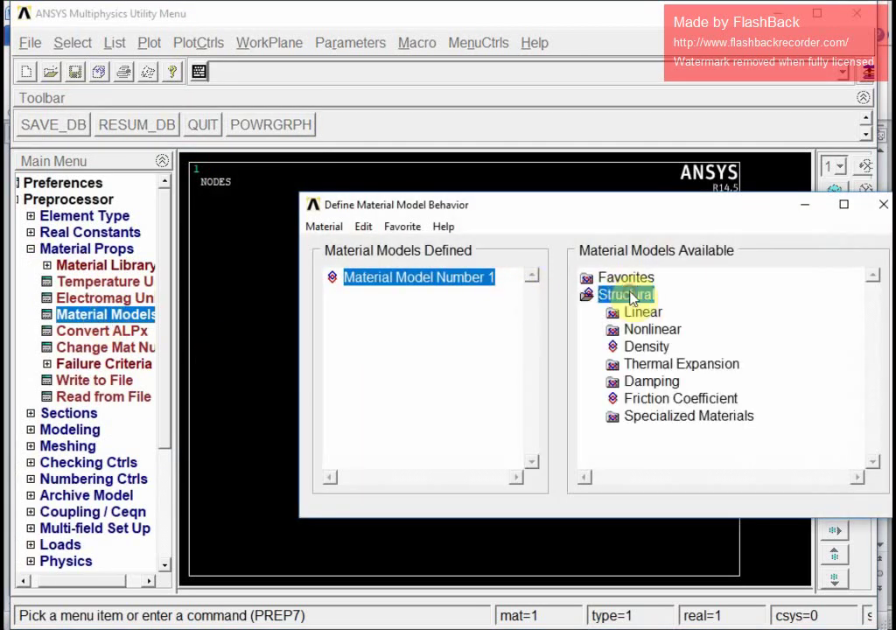
double_click(647, 313)
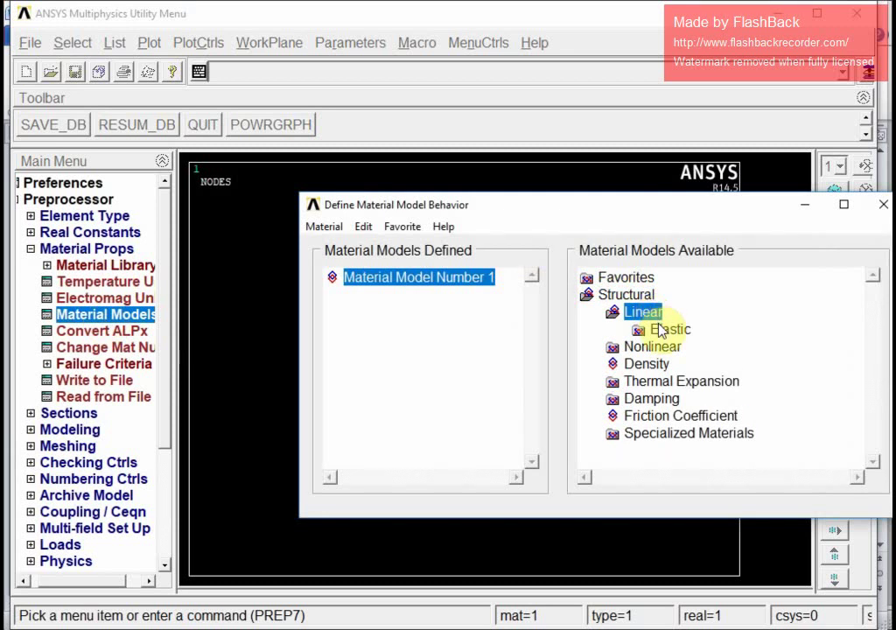
double_click(663, 330)
double_click(696, 347)
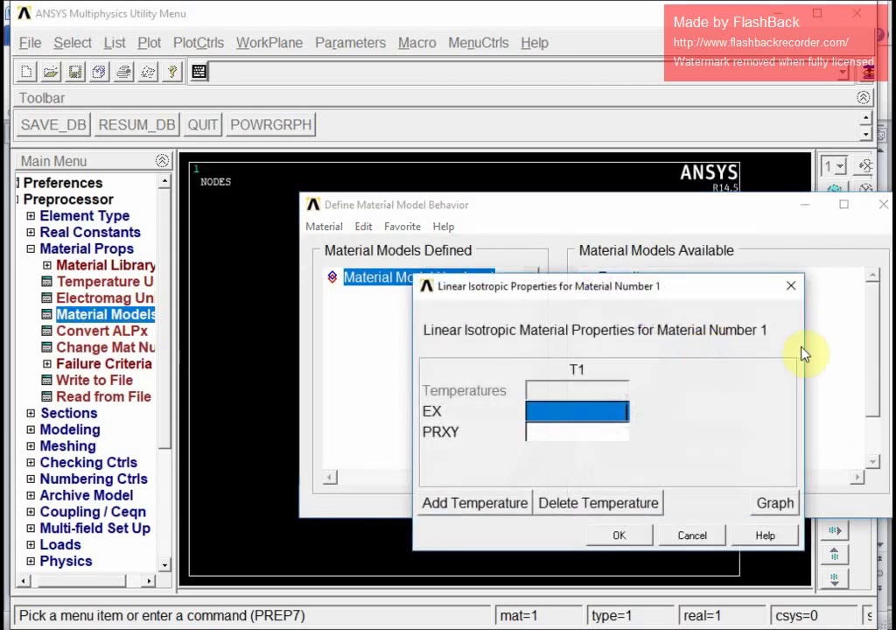
text(20)
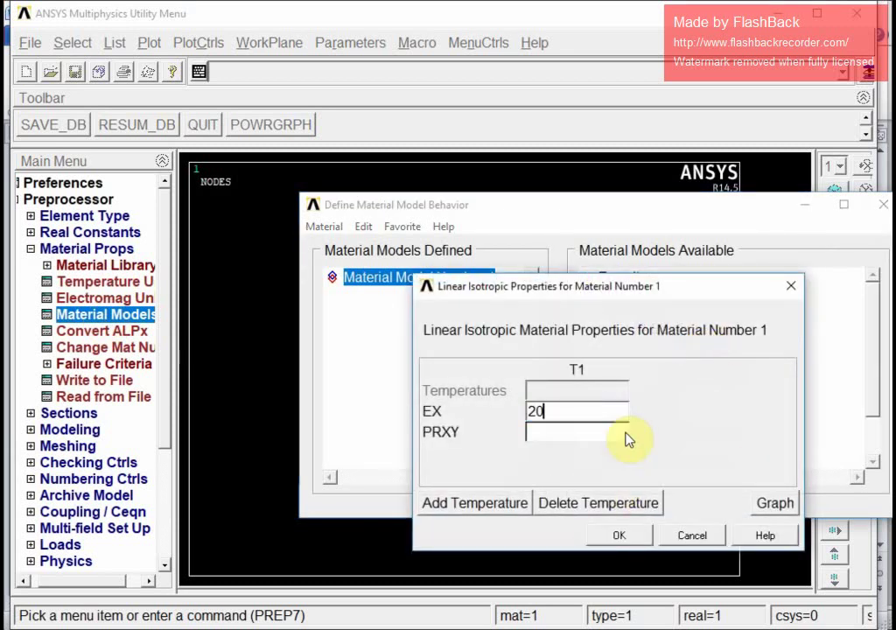
key(BackSpace)
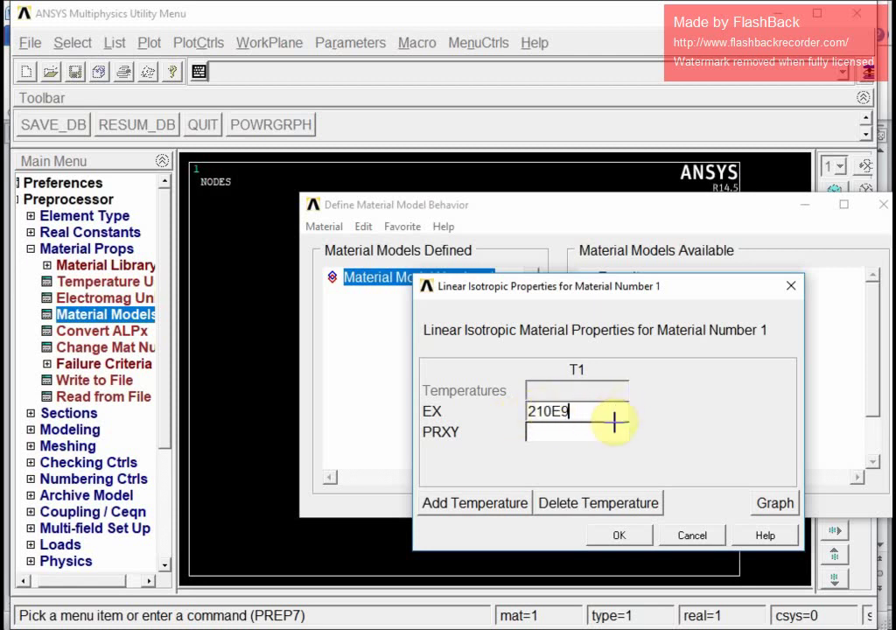
click(575, 434)
text(0.31)
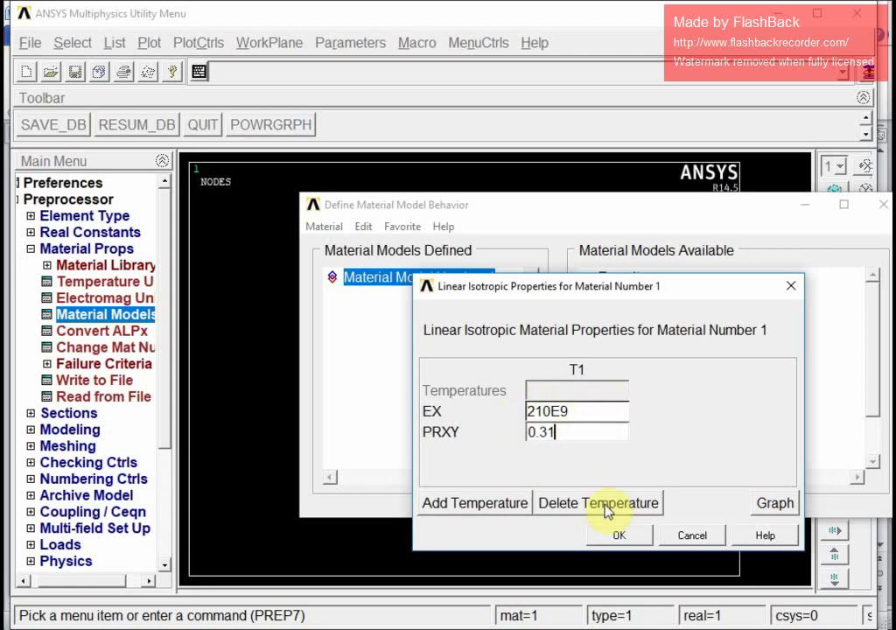
click(619, 535)
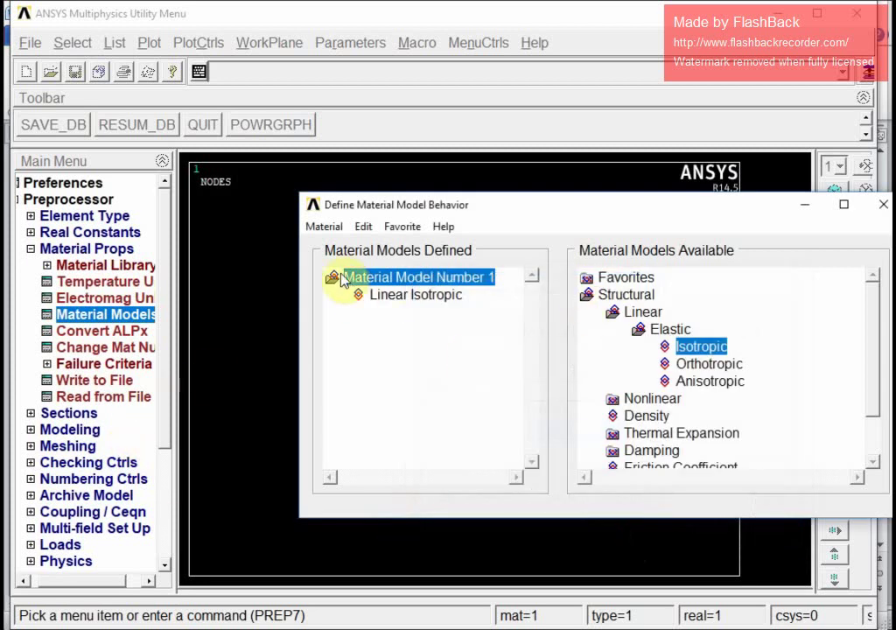
click(324, 226)
Close the material models window and create node 1 at the origin
click(330, 266)
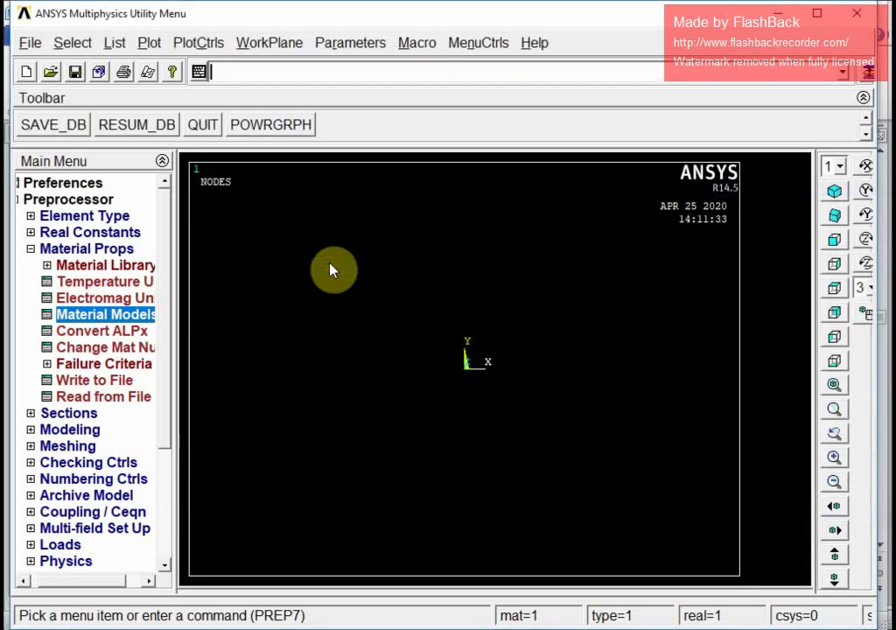
click(31, 249)
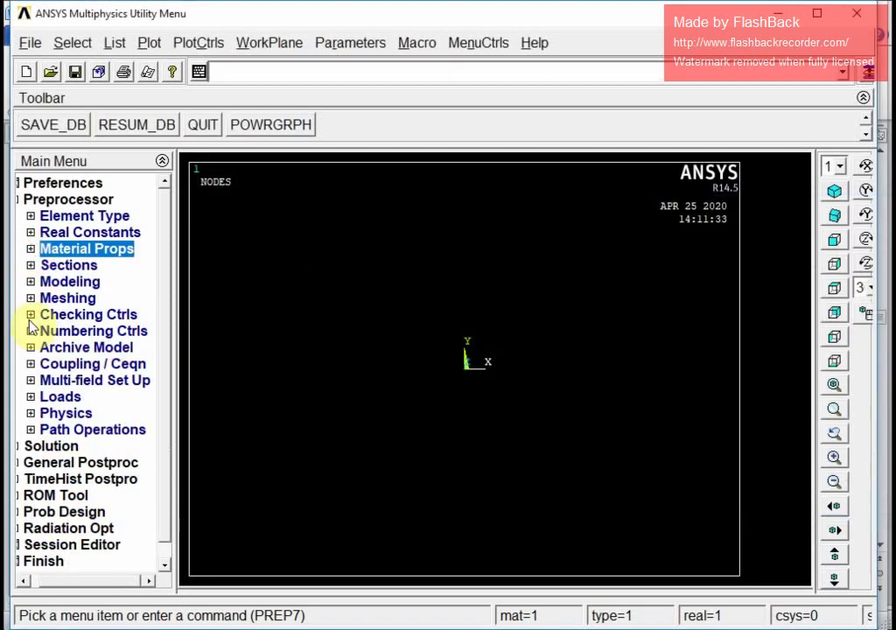
click(54, 282)
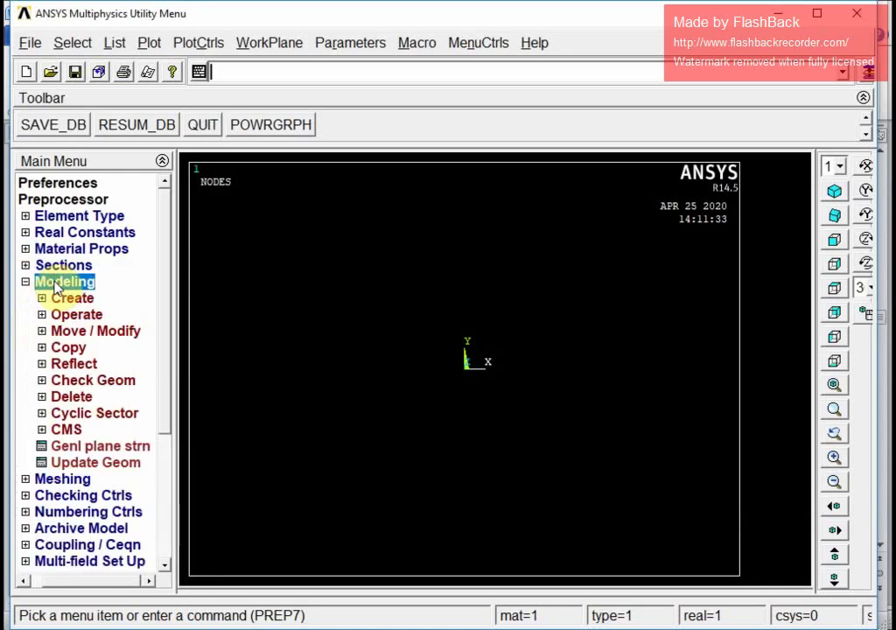
click(66, 297)
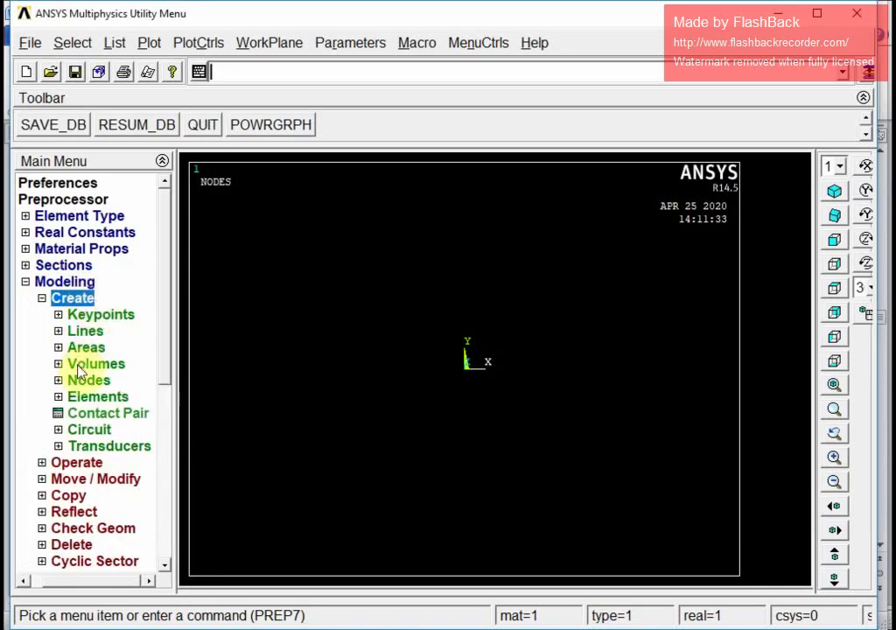
click(79, 380)
click(117, 417)
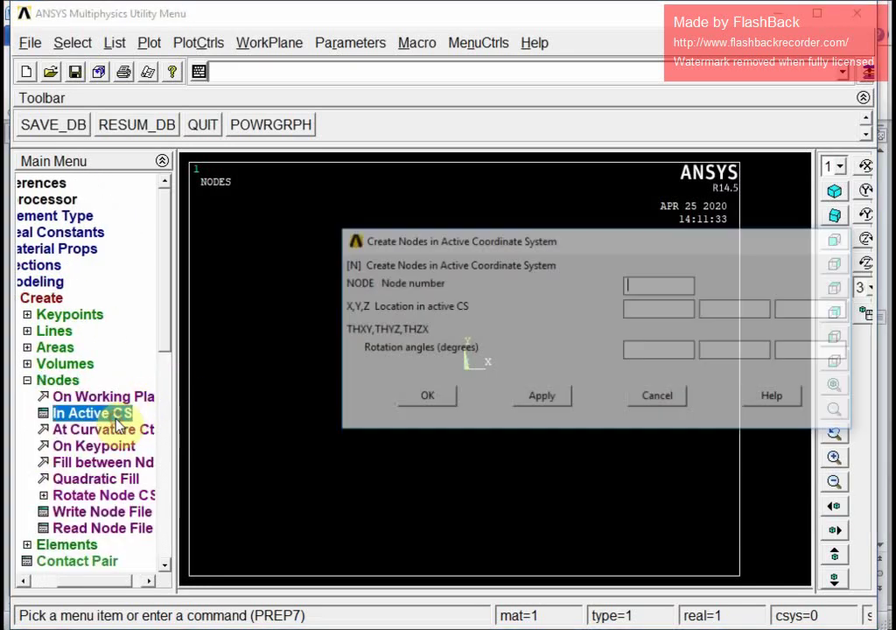
click(651, 286)
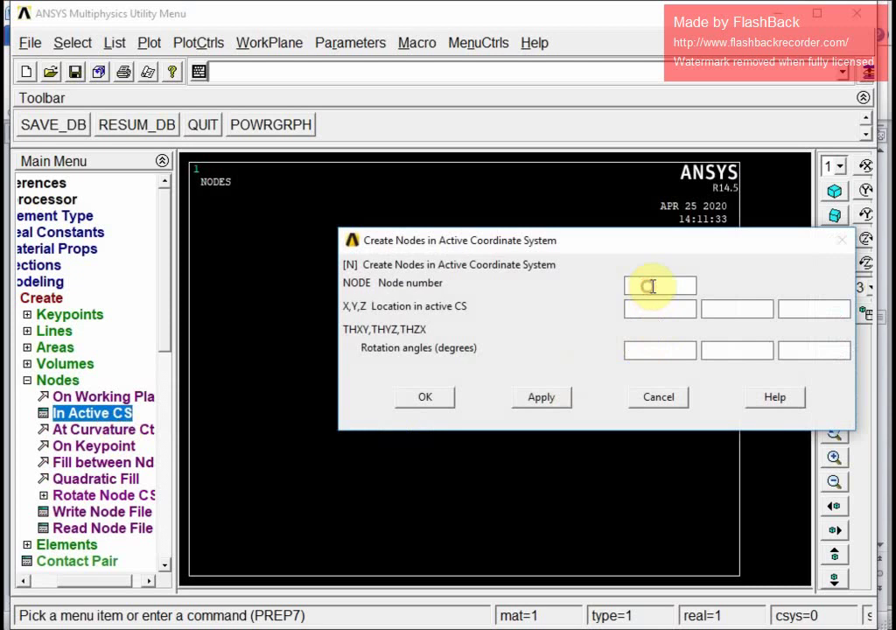
text(1)
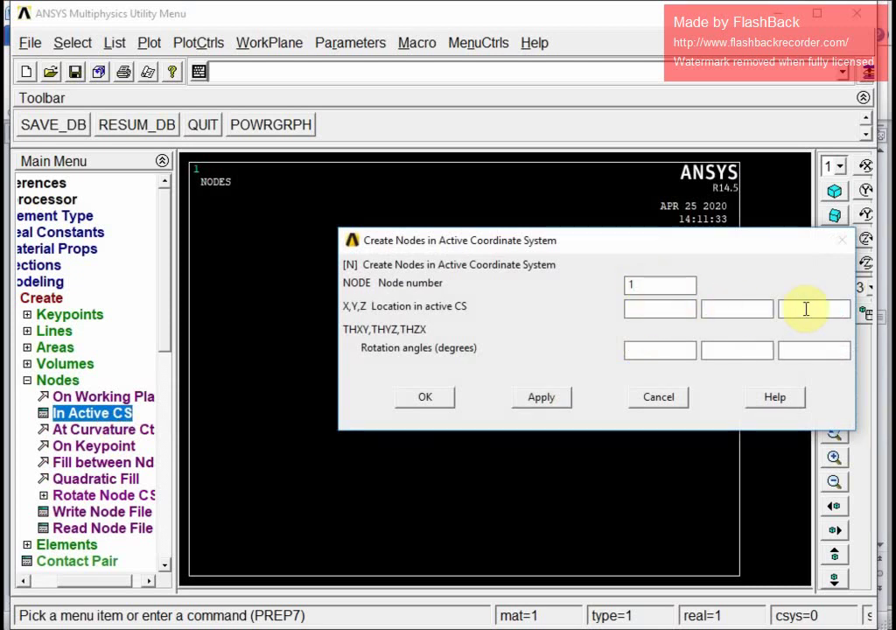
click(542, 398)
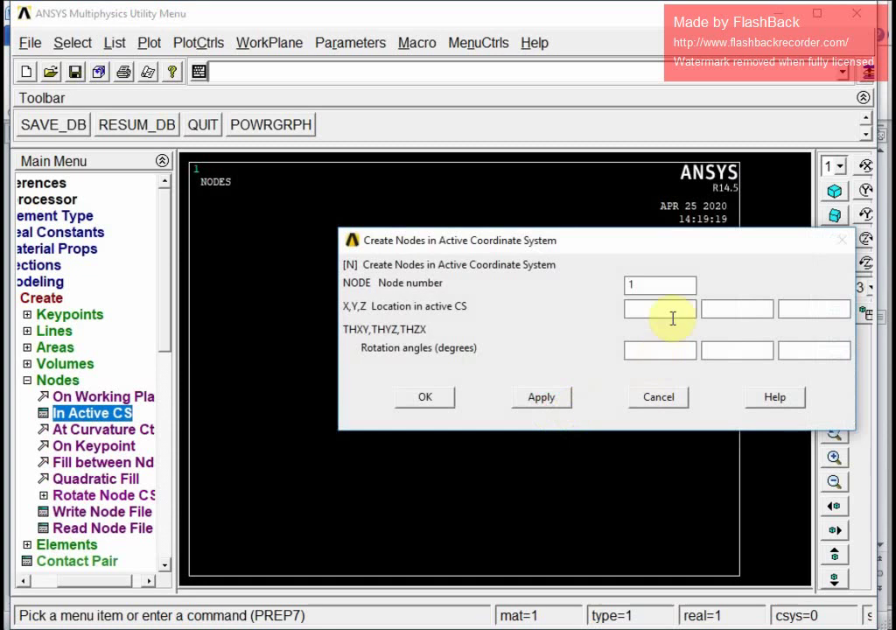
Create node 11 at Y = -100, below node 1
click(656, 287)
text(1)
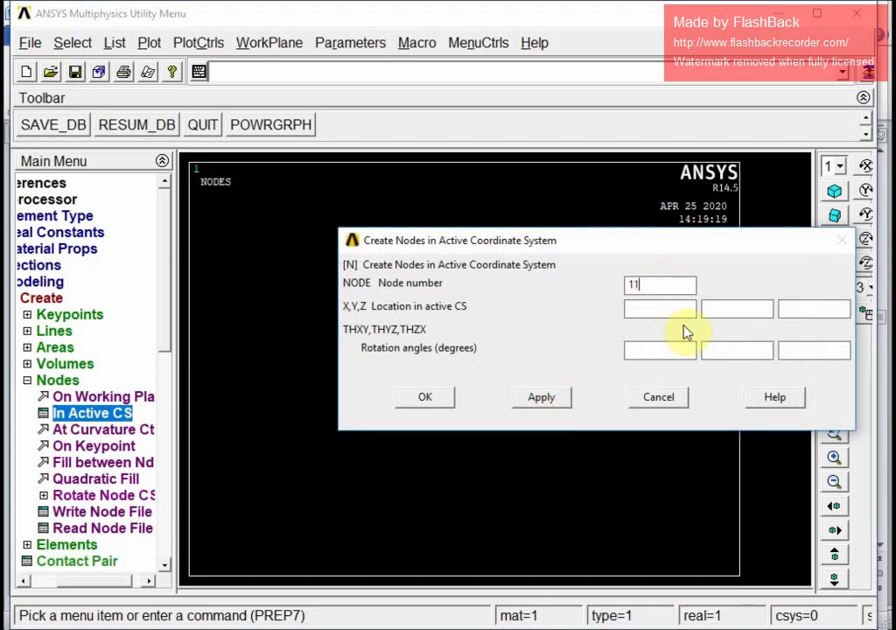
click(710, 307)
text(-100)
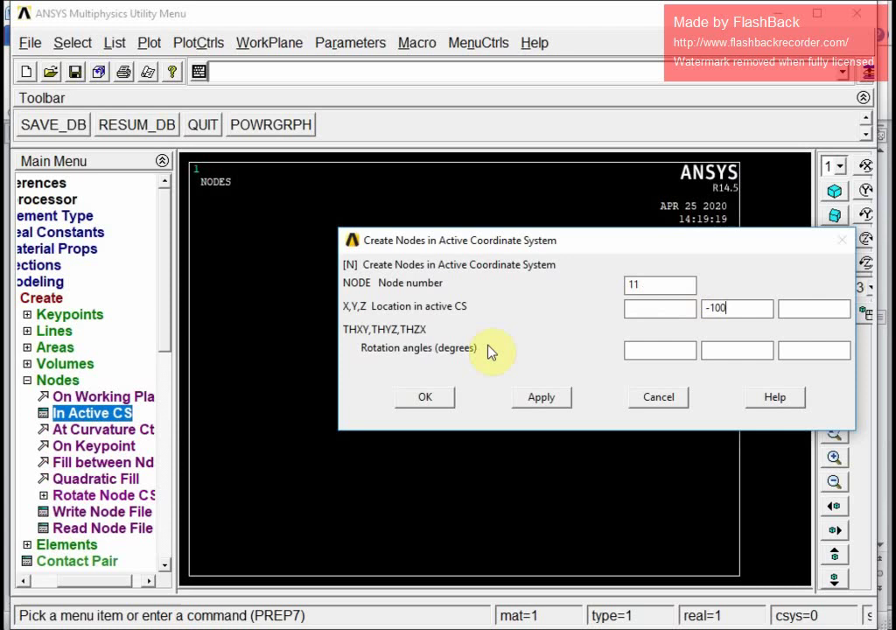
click(425, 398)
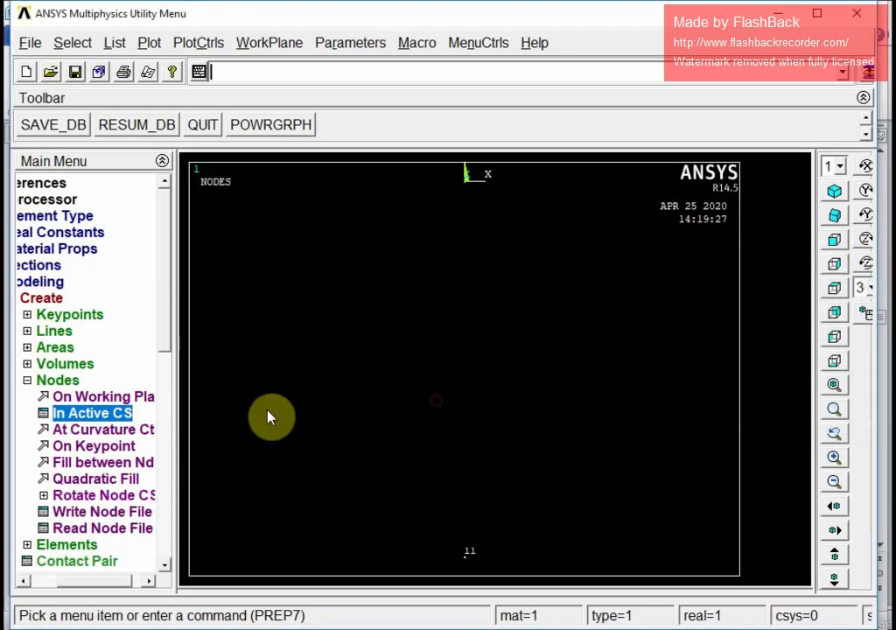
Set element attributes to type 1 LINK180, material 1 and real set 1
click(27, 380)
click(85, 398)
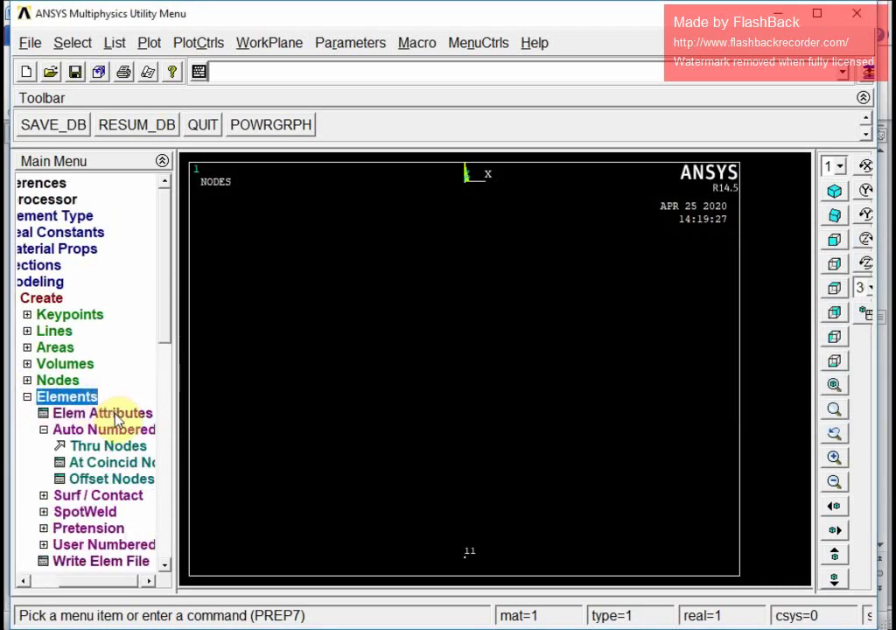
click(120, 414)
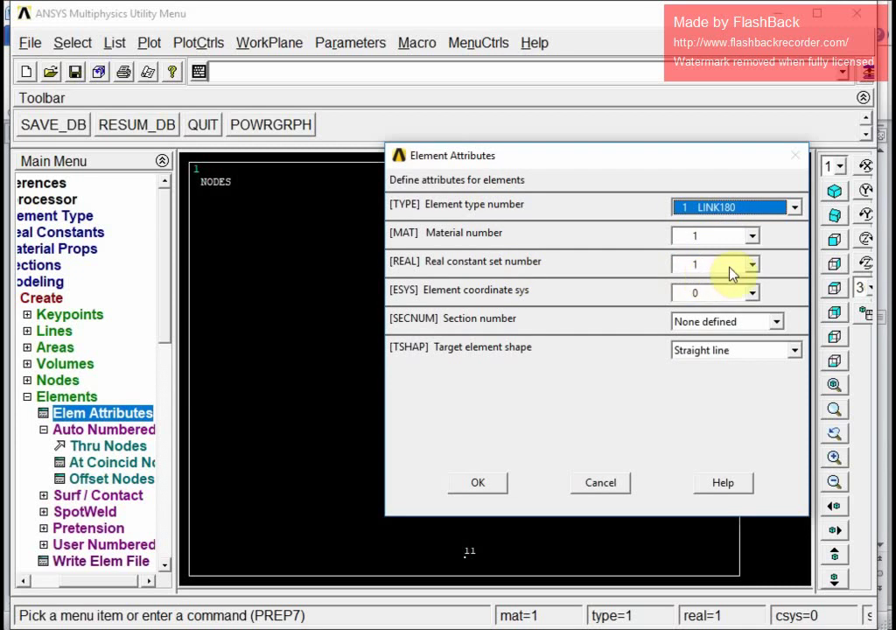
click(479, 484)
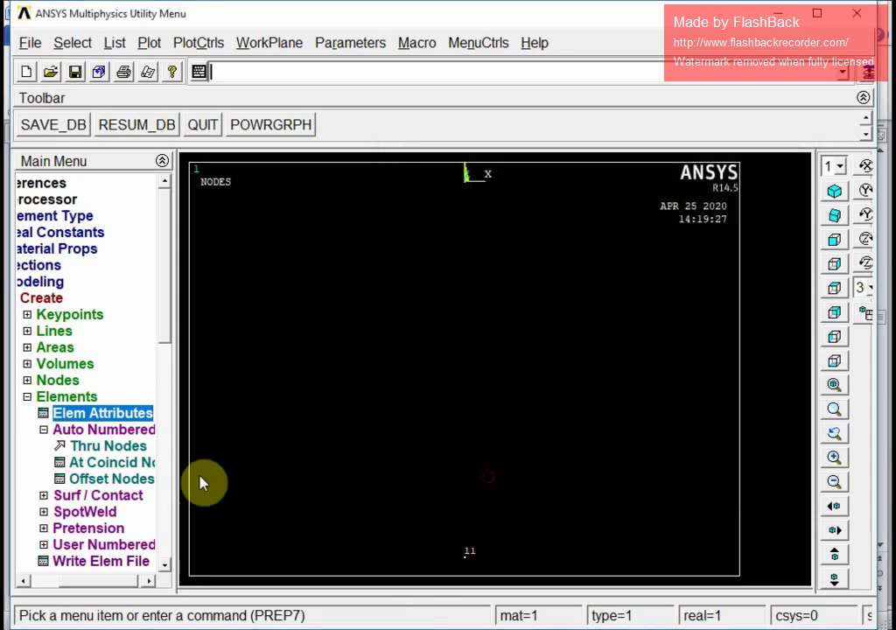
Create an element through nodes 1 and 11
click(108, 447)
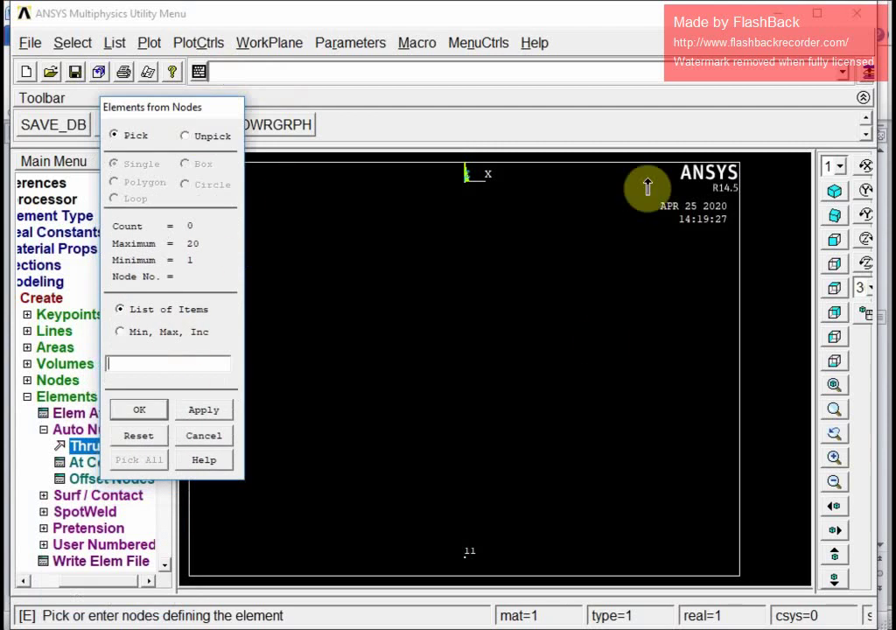
click(464, 181)
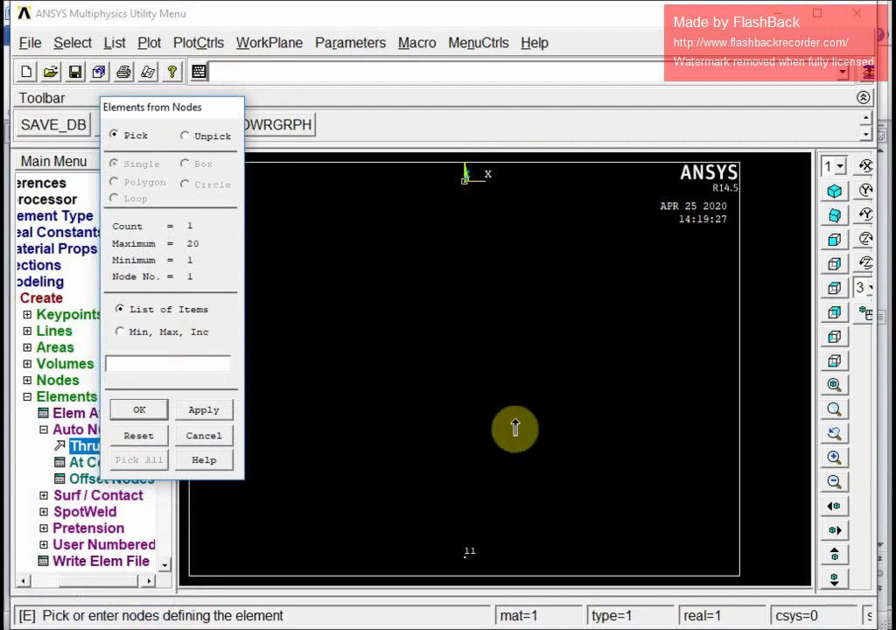
click(466, 554)
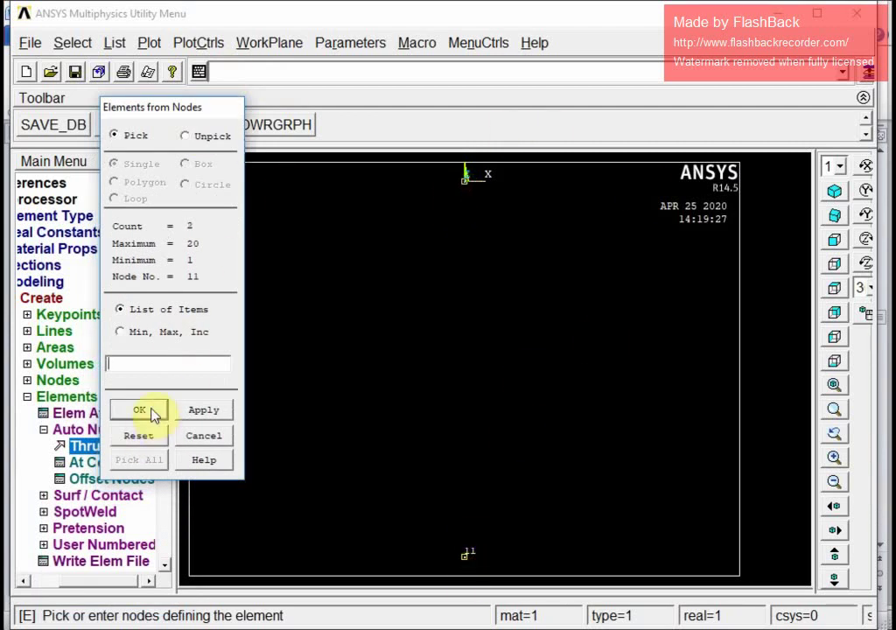
click(153, 413)
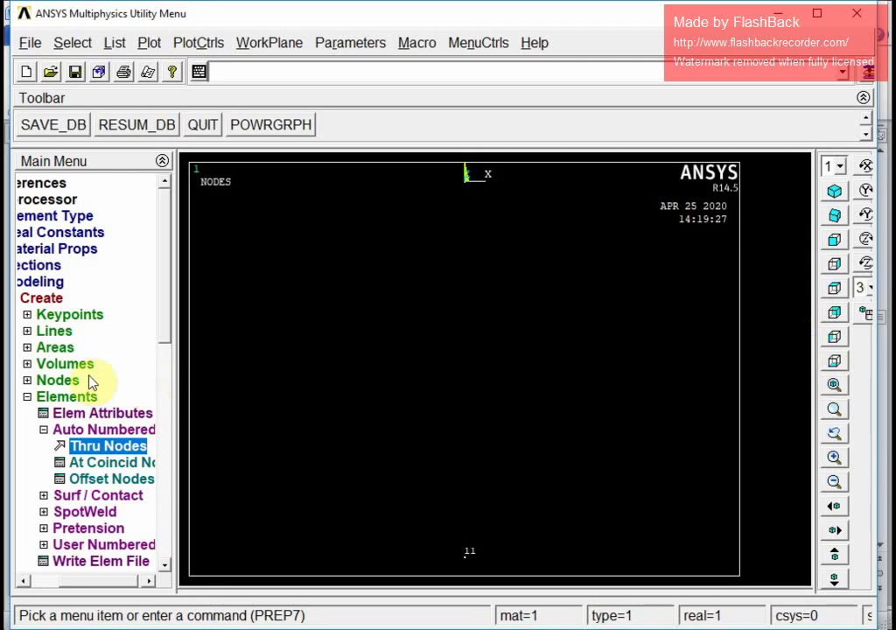
Pick nodes 1 and 11 and fill NFILL 9 evenly spaced nodes, 2 to 10, between them
click(57, 380)
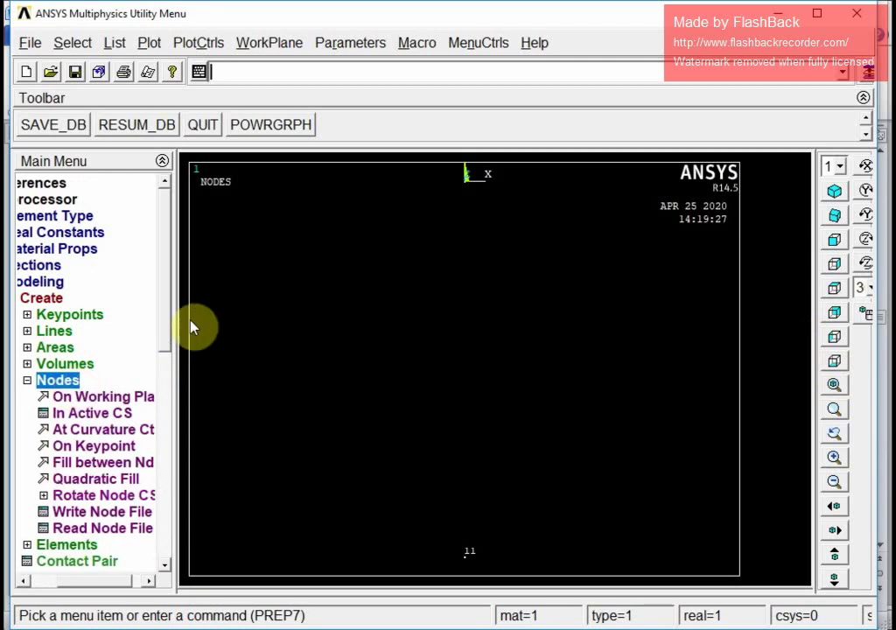
scroll(169, 324, down, 3)
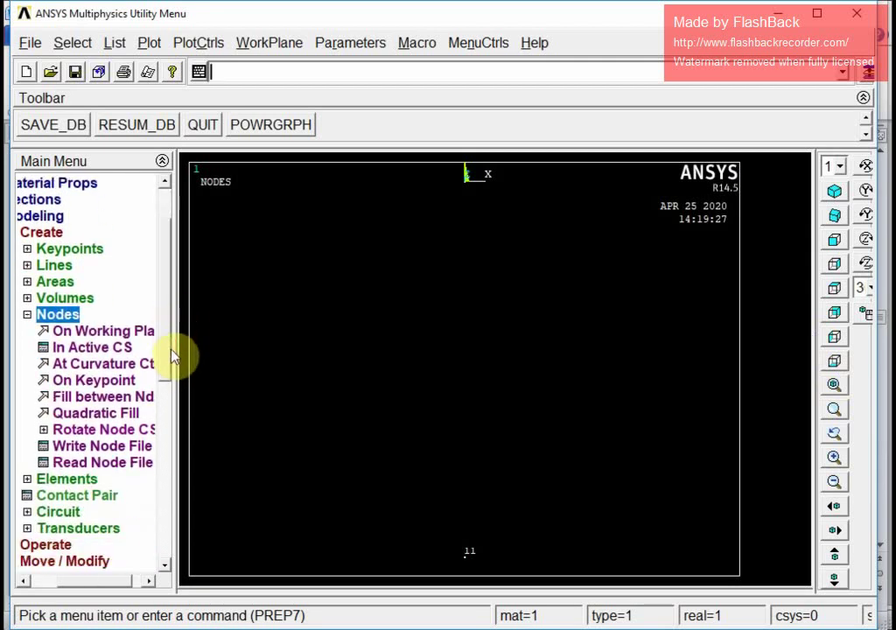
click(132, 366)
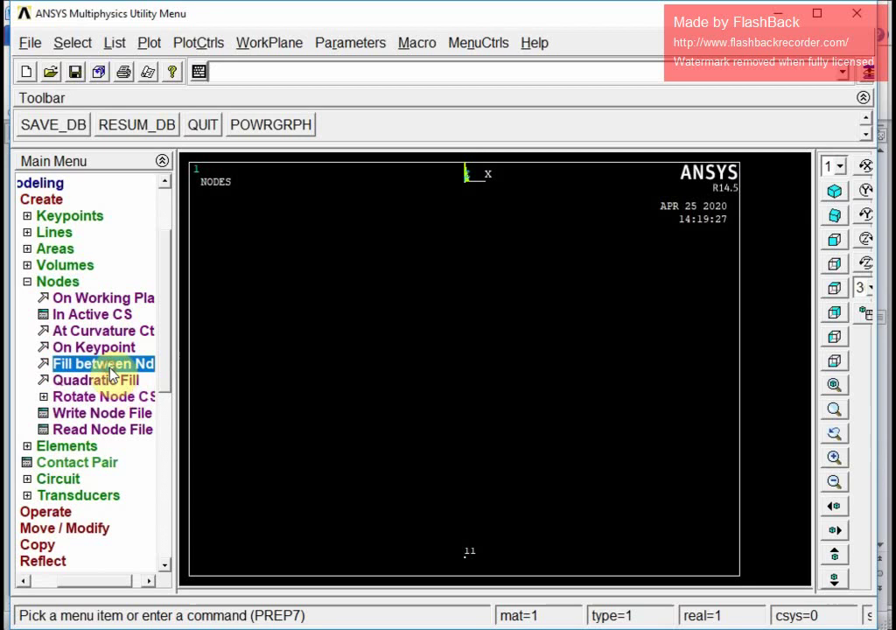
drag(130, 307, 192, 147)
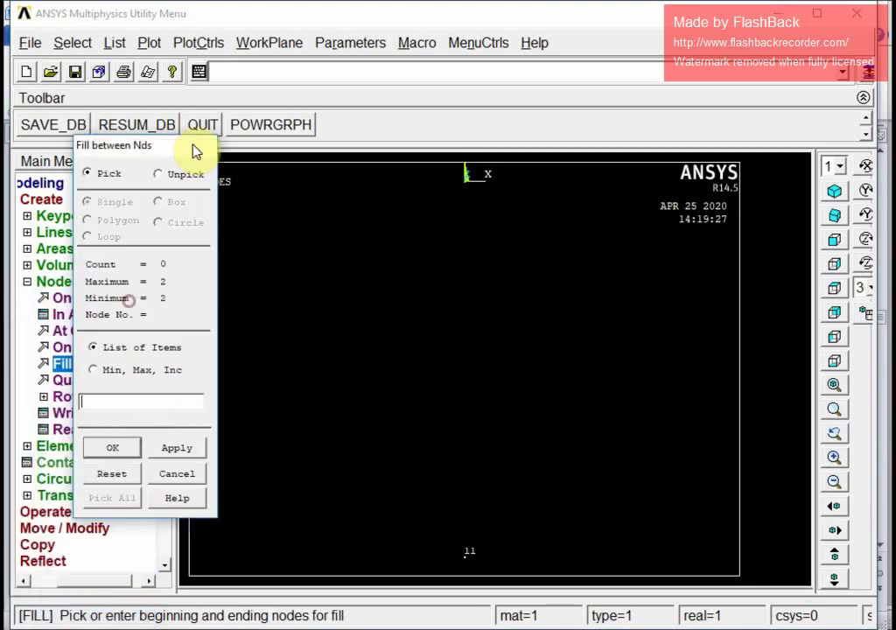
click(465, 178)
click(464, 573)
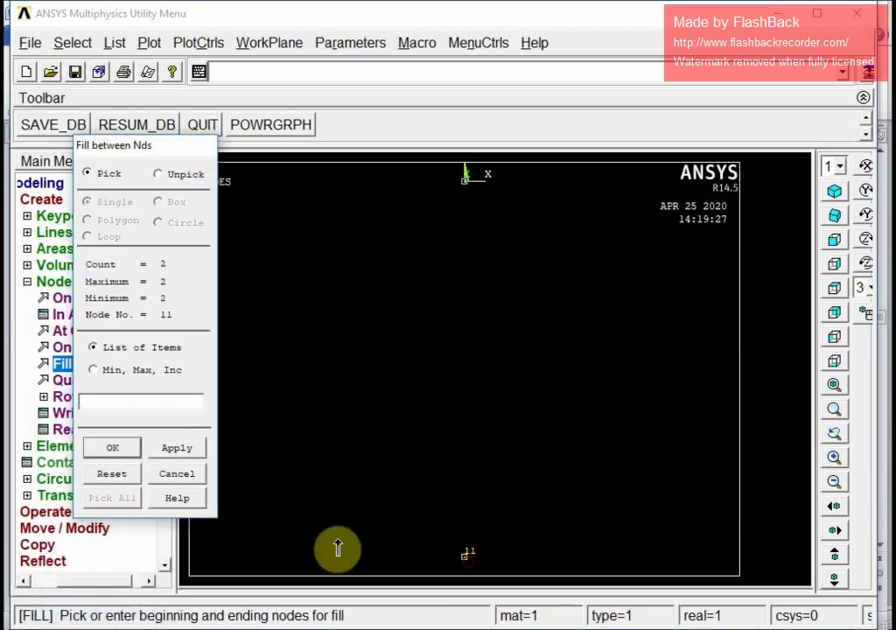
click(126, 449)
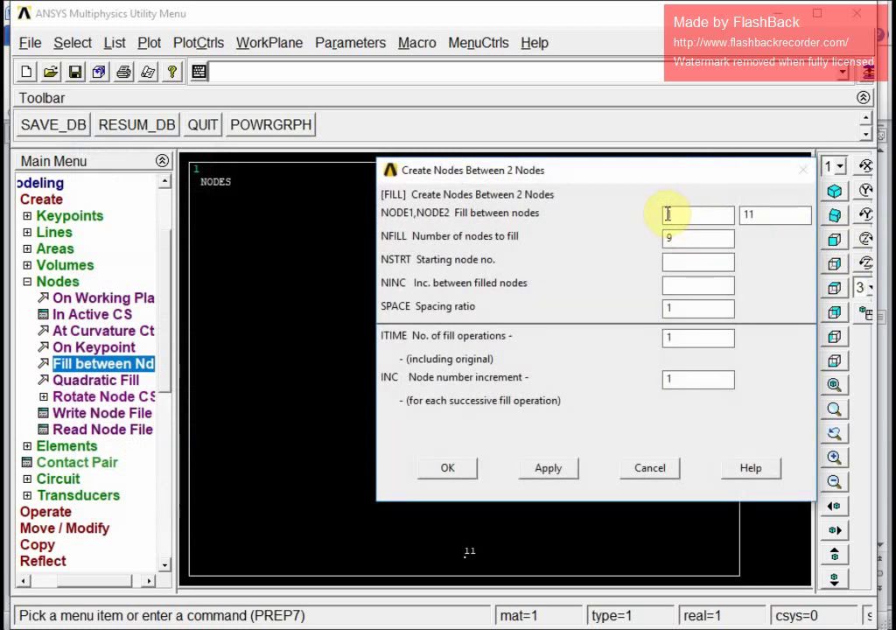
double_click(679, 212)
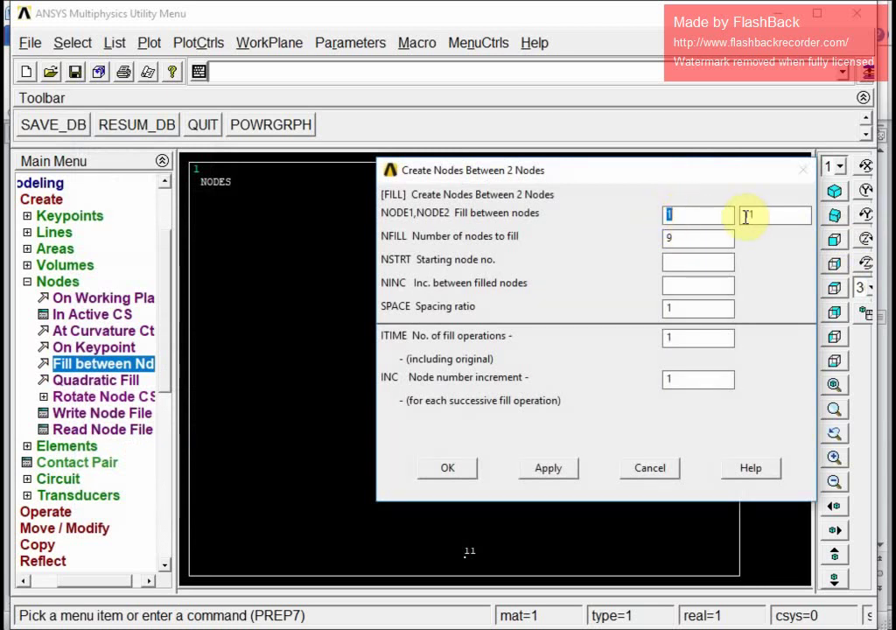
double_click(742, 215)
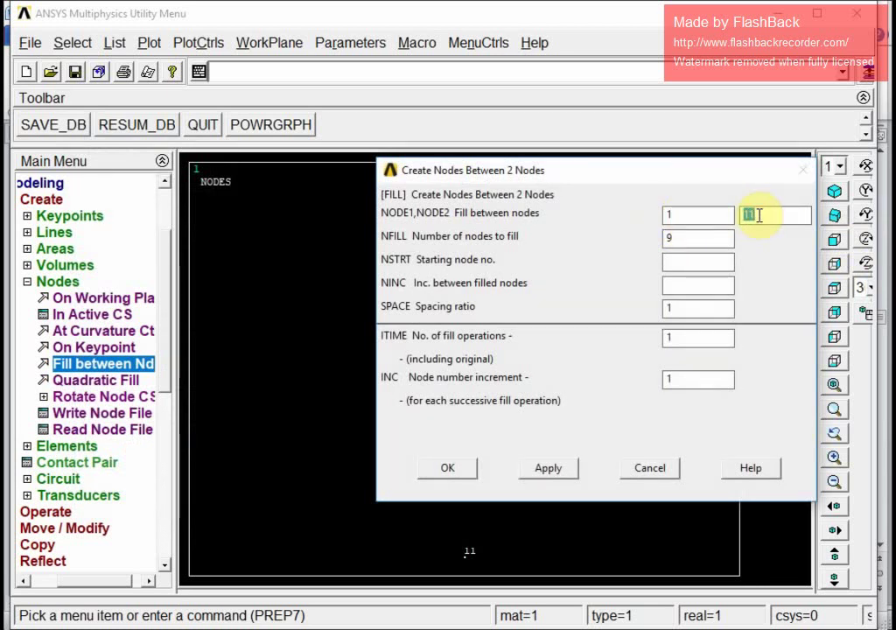
click(685, 242)
double_click(664, 238)
click(448, 469)
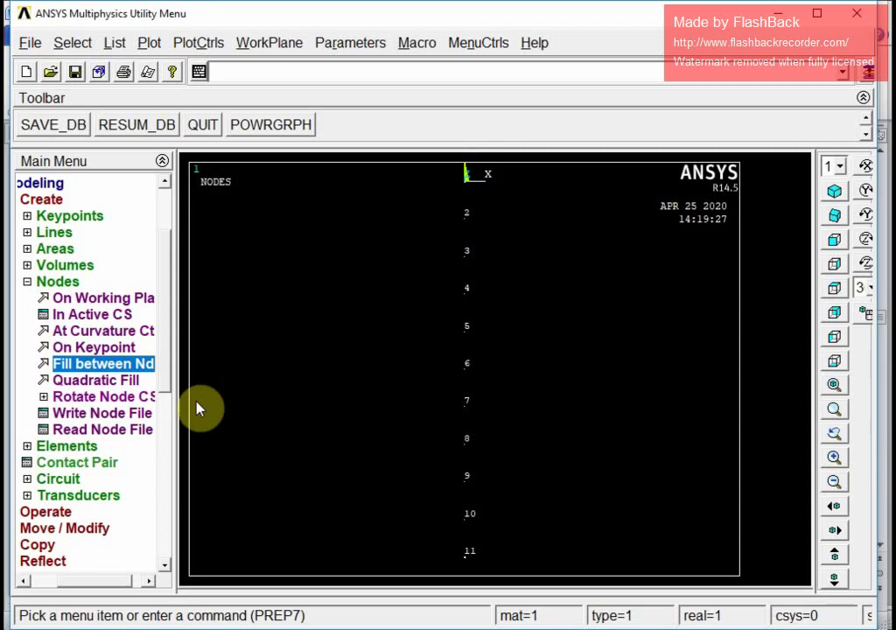
Keep the element attributes and create elements joining nodes 1–2, 2–3 and 3–4
click(27, 281)
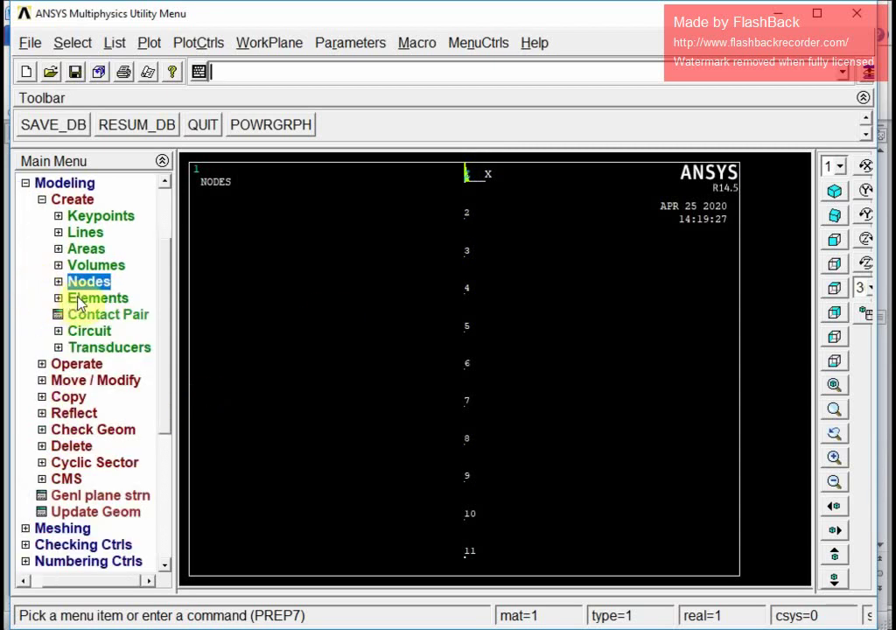
click(78, 300)
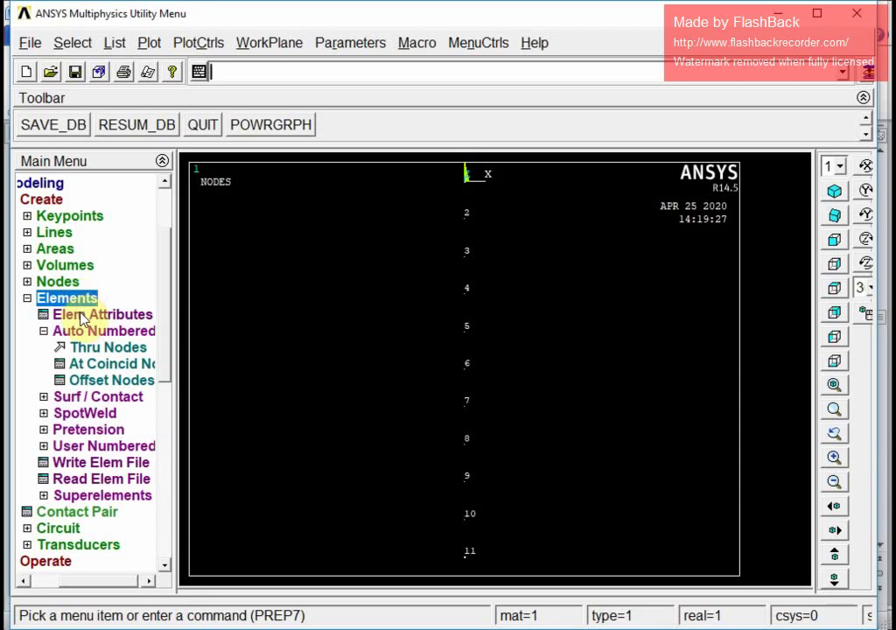
click(81, 321)
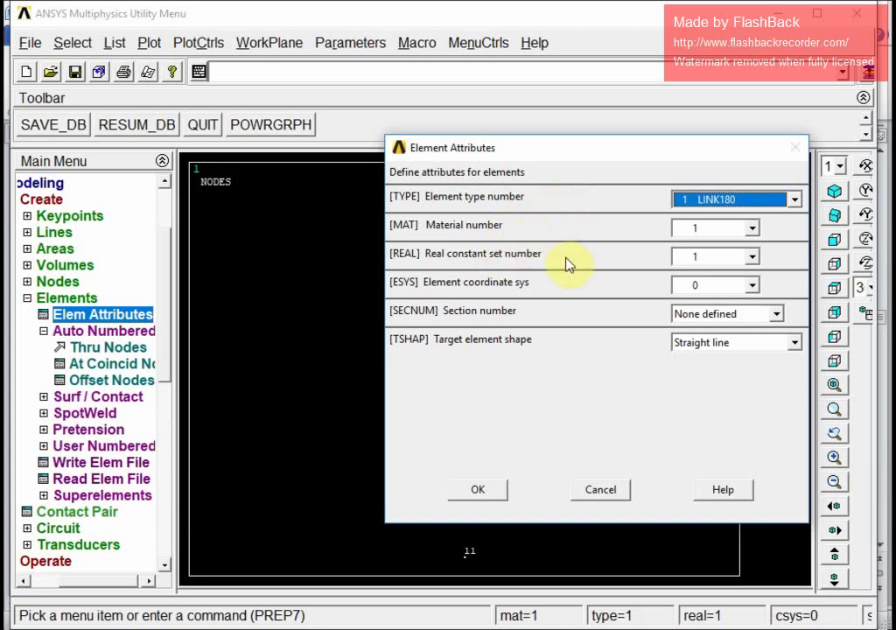
click(111, 347)
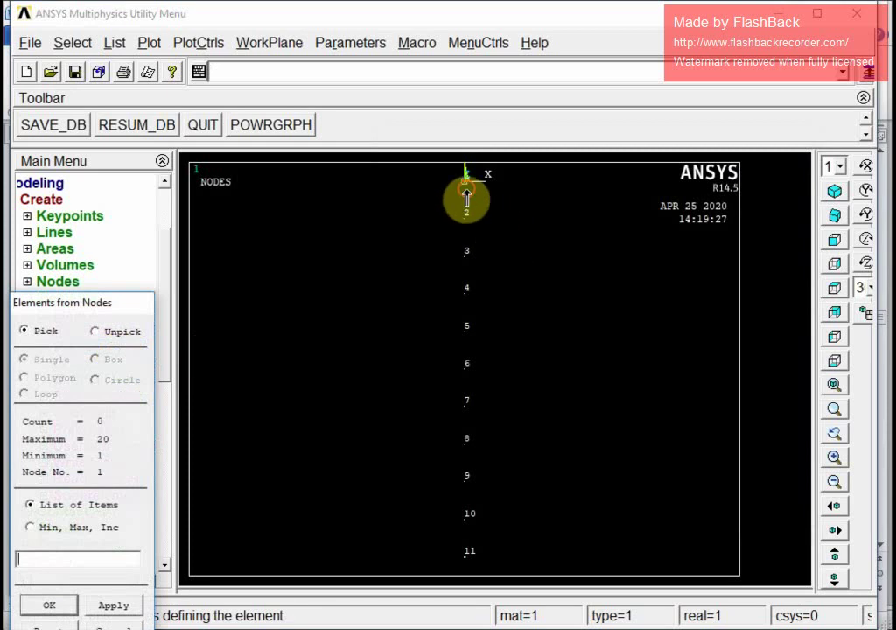
click(465, 186)
click(465, 216)
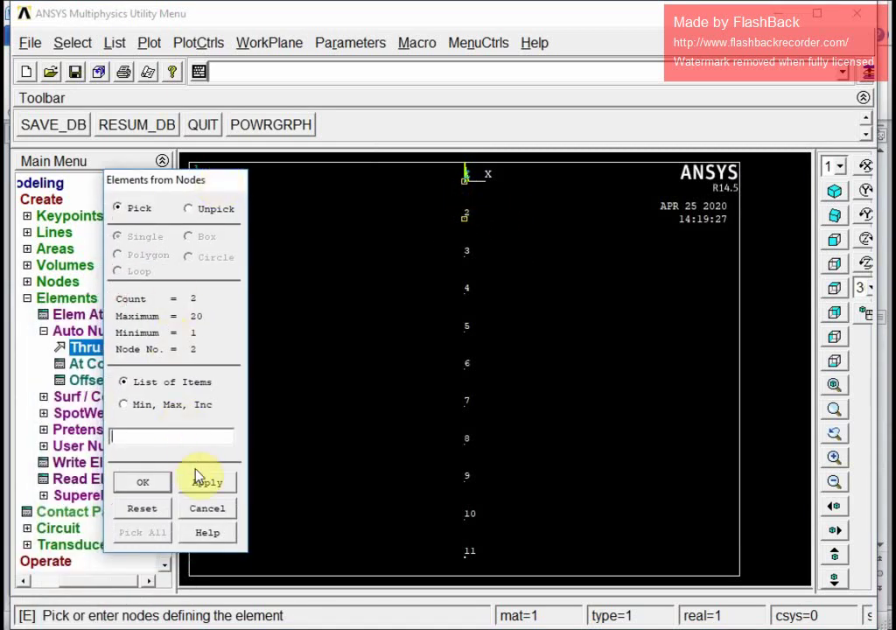
click(196, 477)
click(482, 226)
click(473, 268)
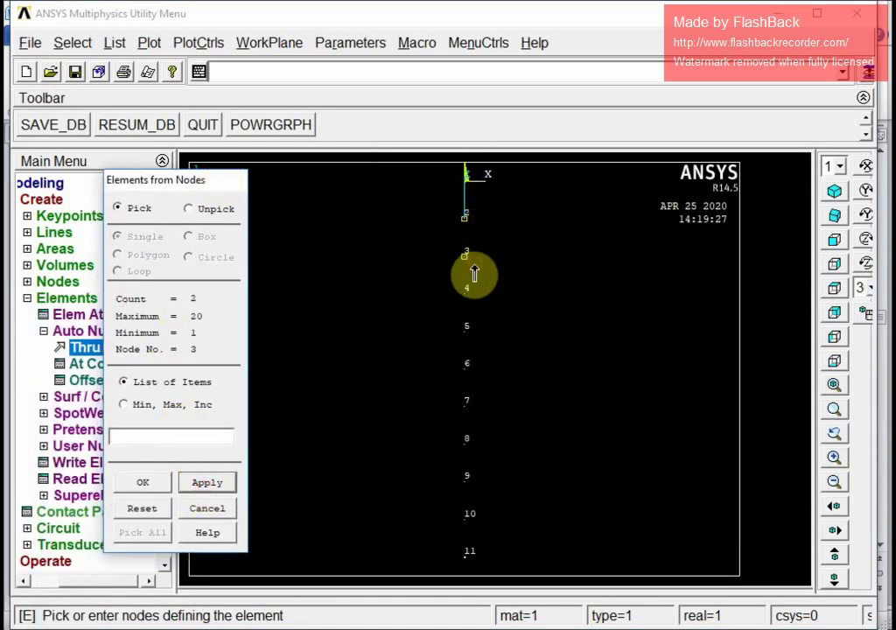
click(210, 481)
click(466, 265)
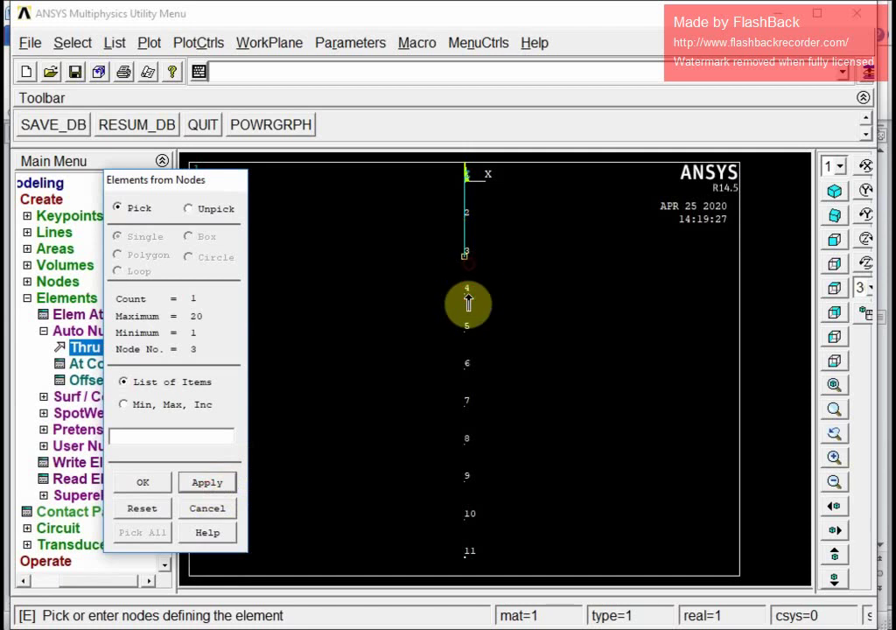
click(468, 298)
click(224, 481)
Create elements joining nodes 4–5, 5–6, 6–7 and 7–8
click(472, 306)
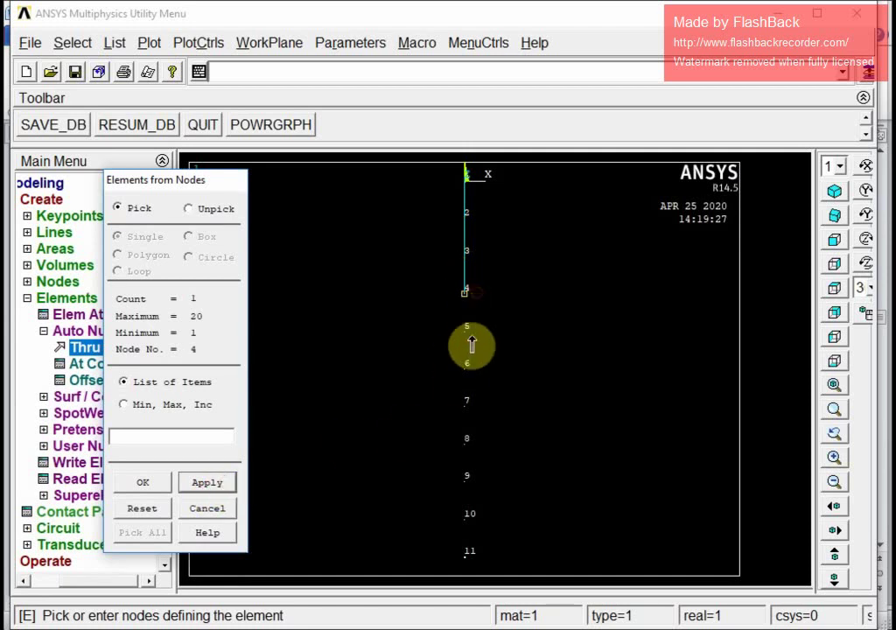
click(471, 343)
click(207, 481)
click(477, 348)
click(477, 378)
click(207, 481)
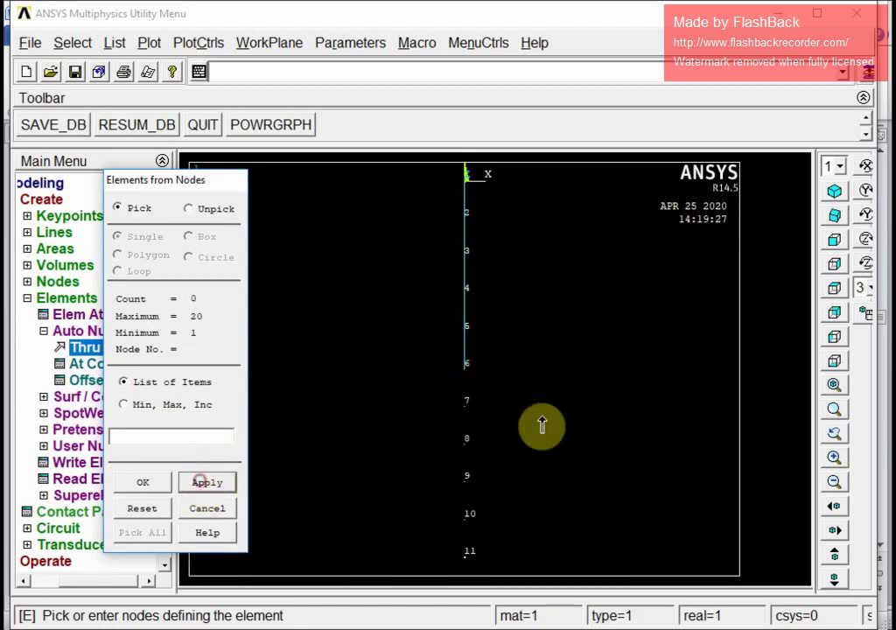
click(468, 370)
click(466, 404)
click(184, 483)
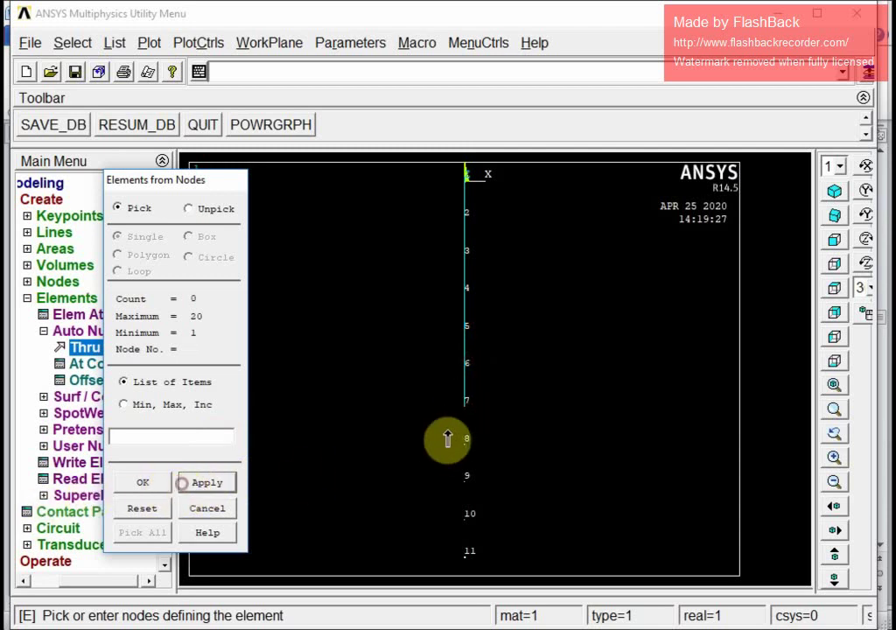
click(465, 408)
click(460, 453)
click(214, 482)
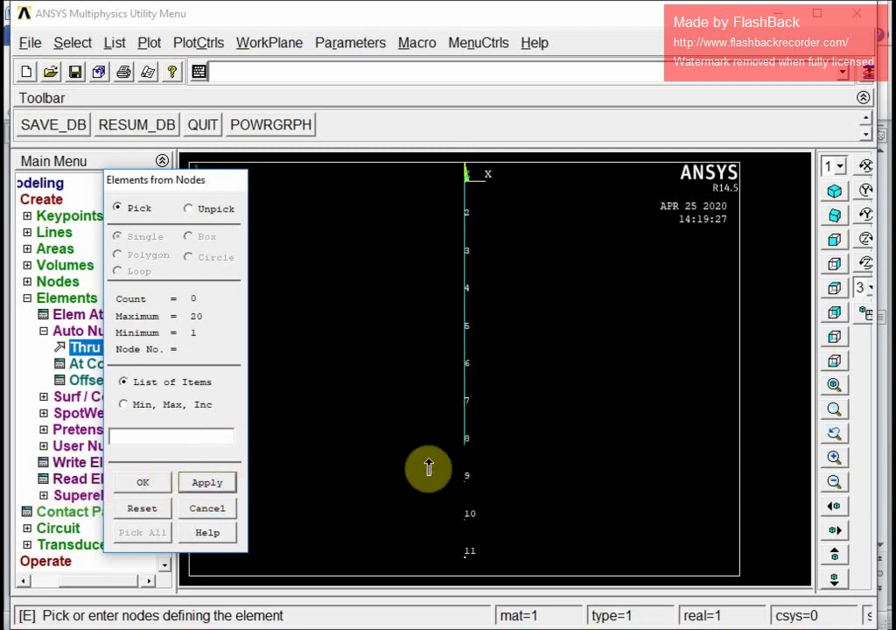
Create the final elements joining nodes 8–9, 9–10 and 10–11
click(465, 440)
click(465, 478)
click(206, 483)
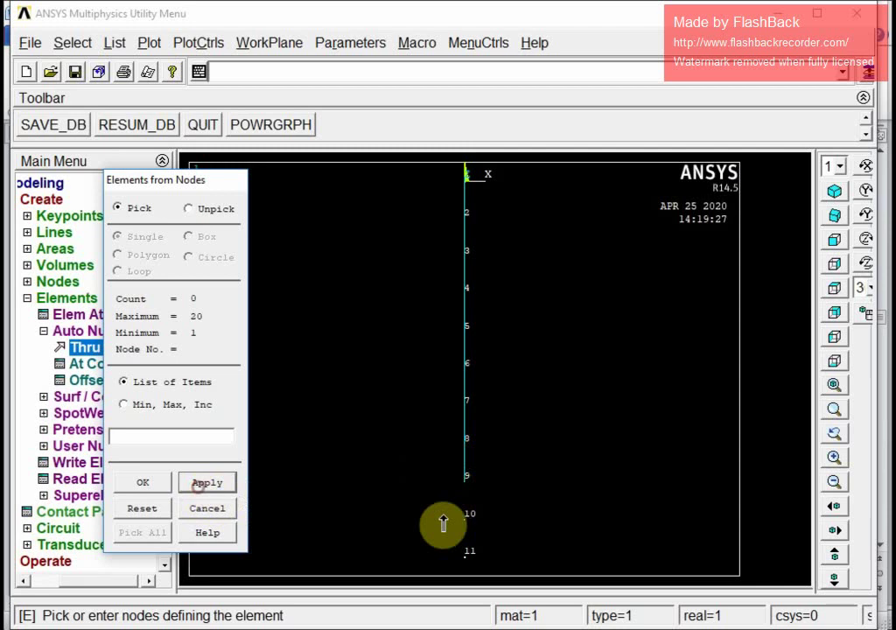
click(465, 477)
click(465, 514)
click(204, 482)
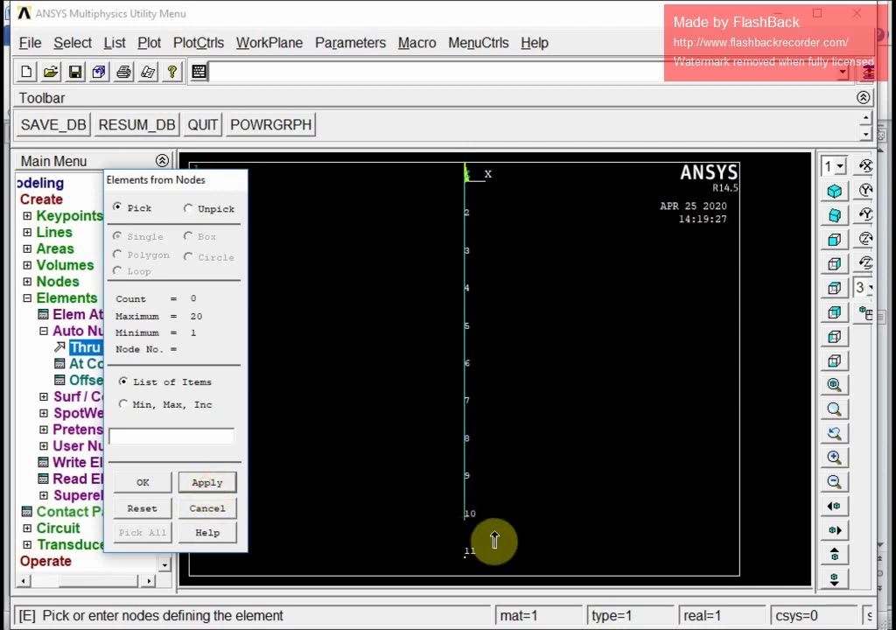
click(472, 530)
click(466, 554)
click(154, 480)
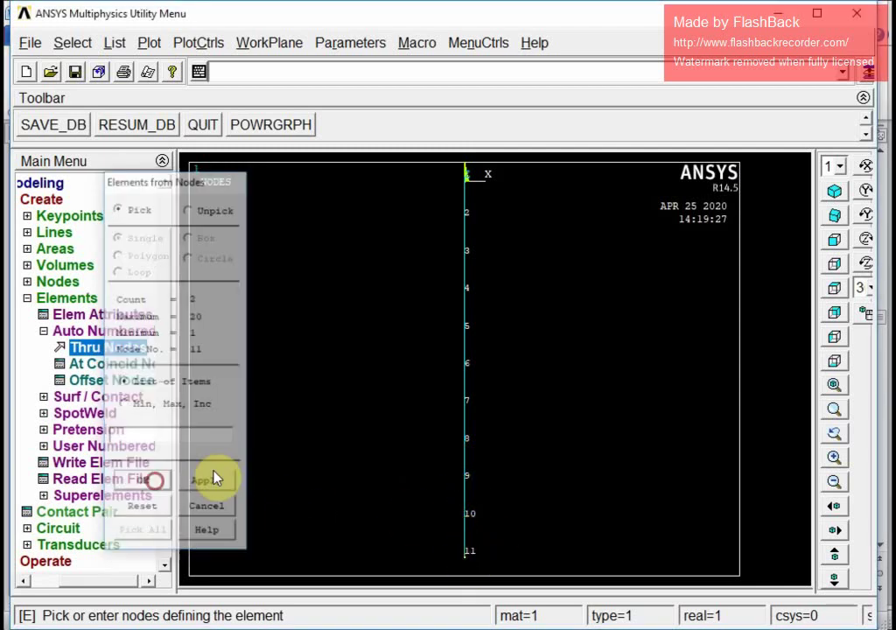
List nodes 1–11 with their coordinates, then close the listing
click(118, 43)
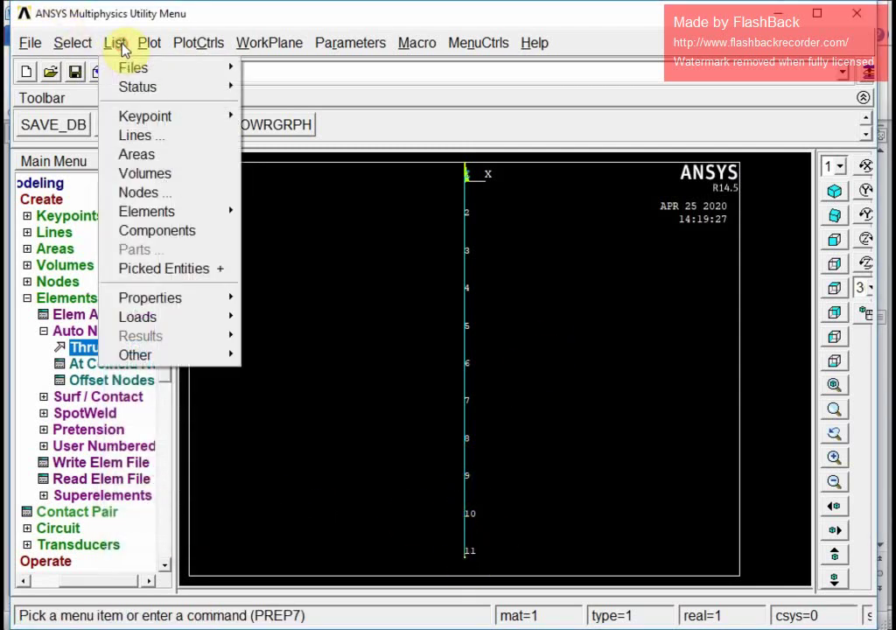
click(140, 193)
click(440, 446)
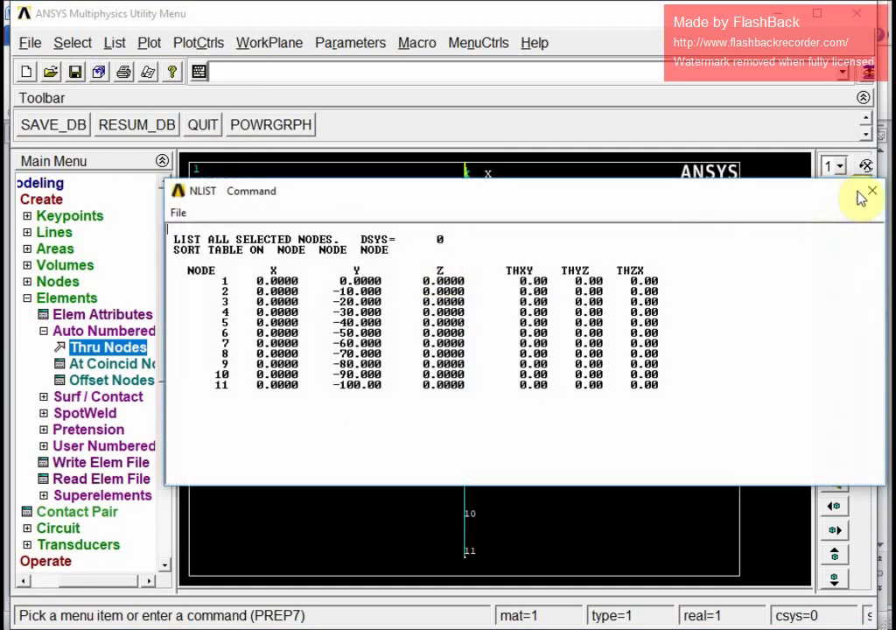
click(870, 190)
List elements 1–10 with their nodes and attributes, then close the listing
click(112, 43)
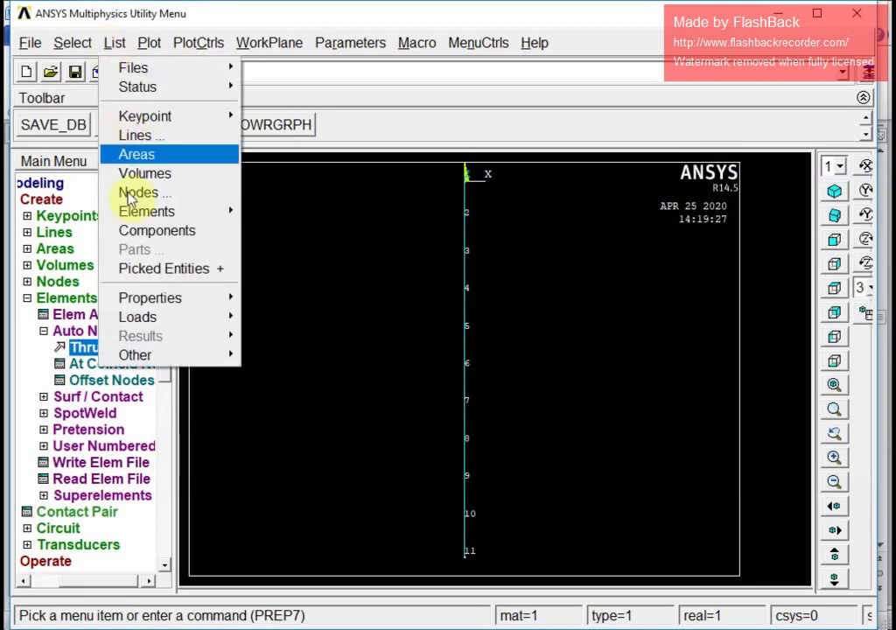
mouse_move(147, 211)
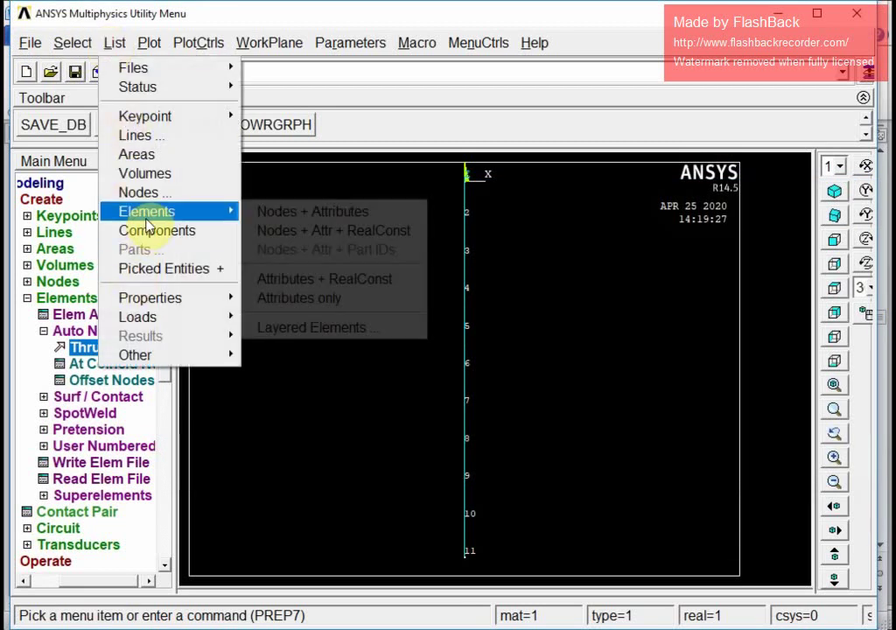
click(354, 213)
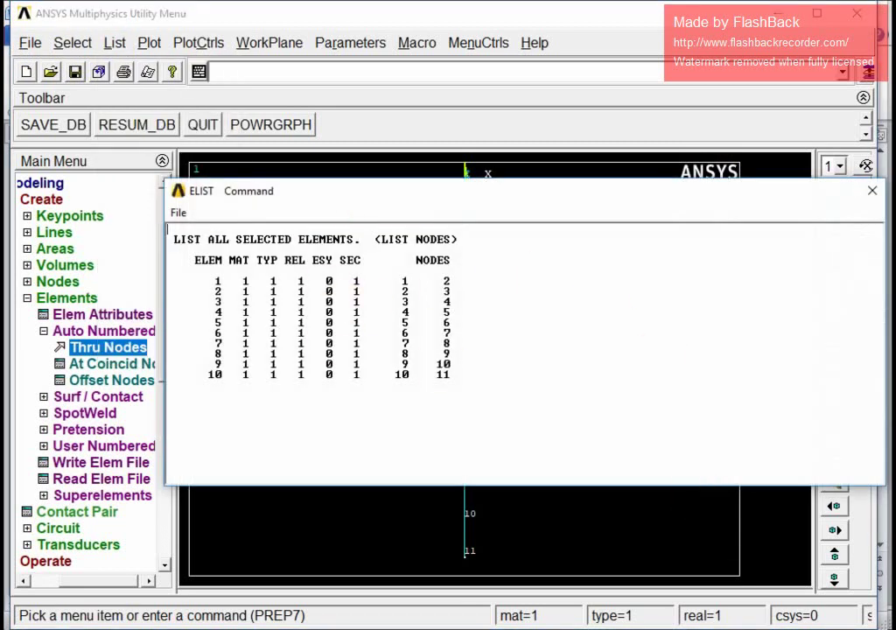
click(872, 191)
click(25, 298)
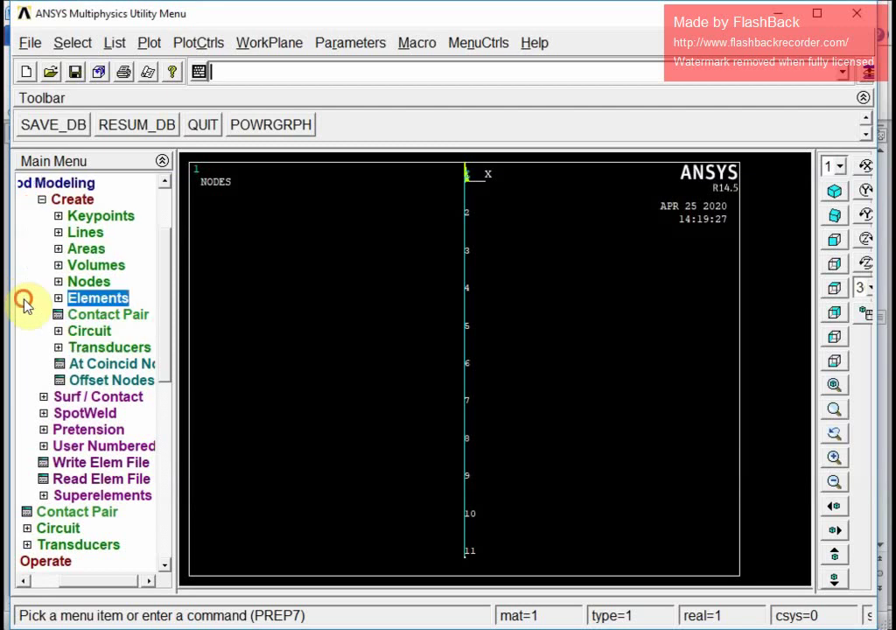
Start a structural displacement constraint on nodes from the Define Loads menu
click(42, 199)
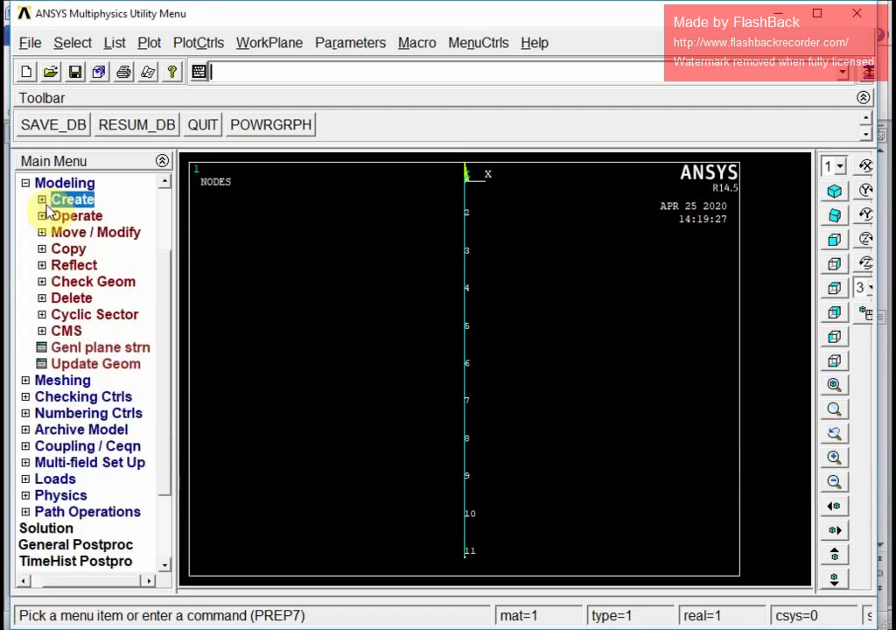
click(45, 478)
click(102, 414)
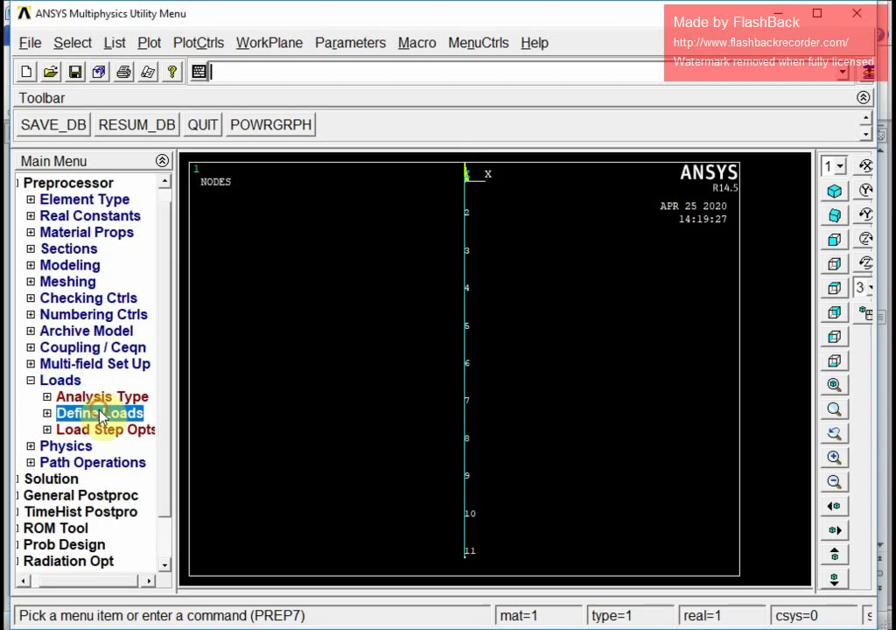
click(103, 430)
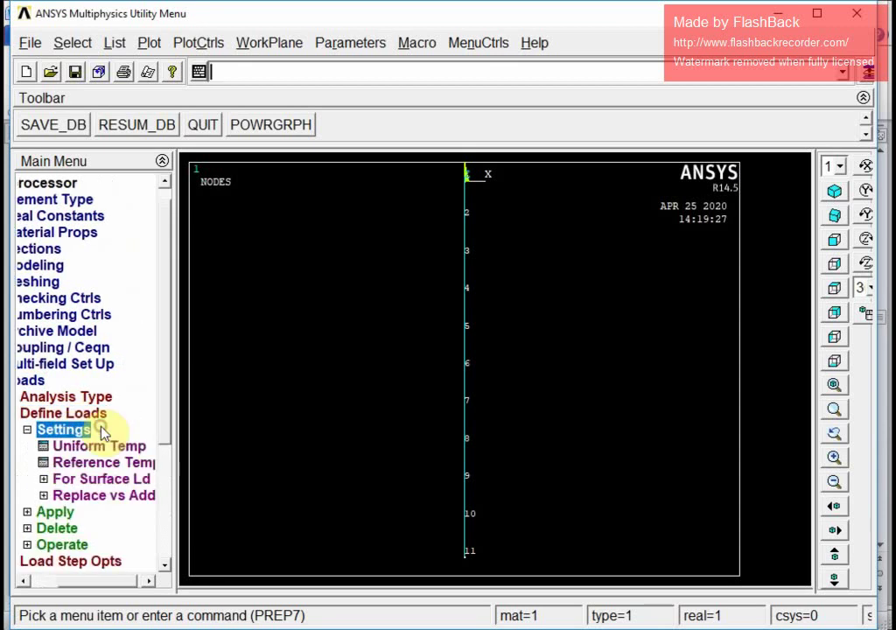
click(28, 430)
click(72, 461)
click(68, 447)
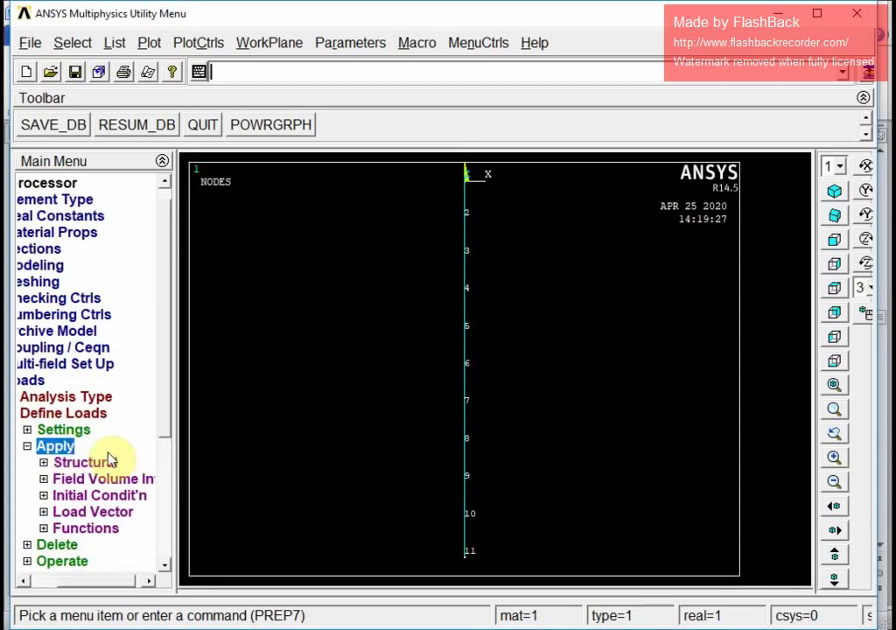
click(104, 463)
click(130, 479)
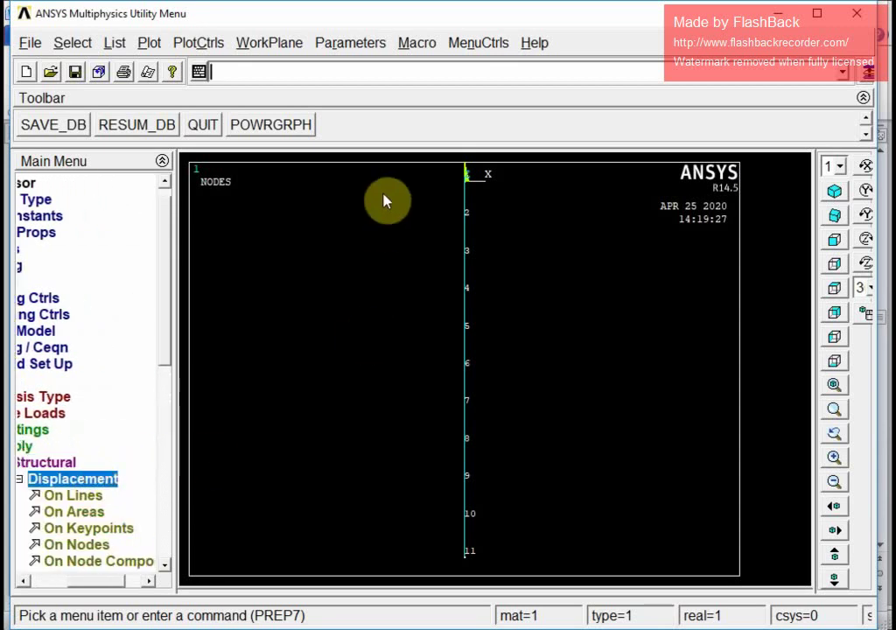
scroll(169, 359, down, 3)
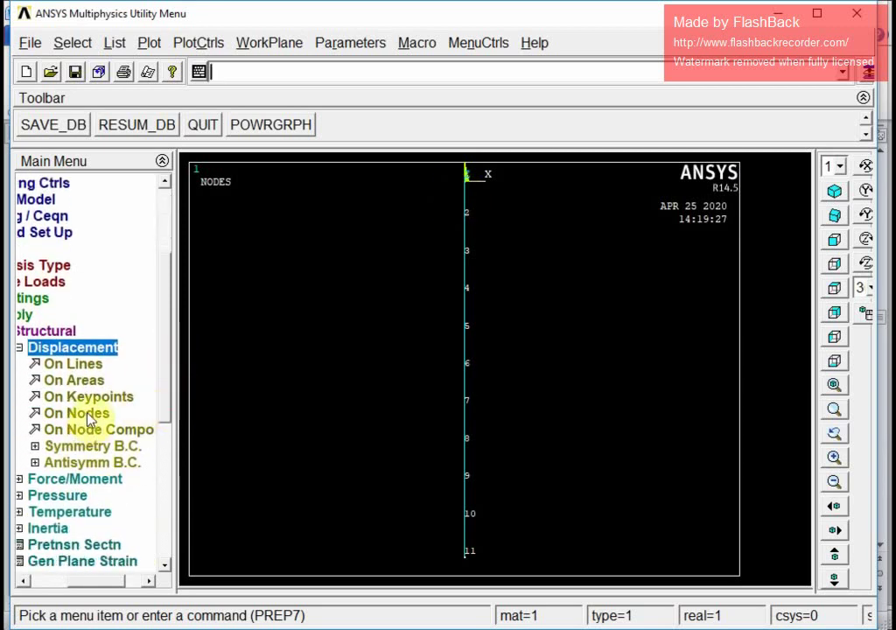
click(88, 419)
Constrain end nodes 1 and 11 in all degrees of freedom
drag(56, 306, 217, 113)
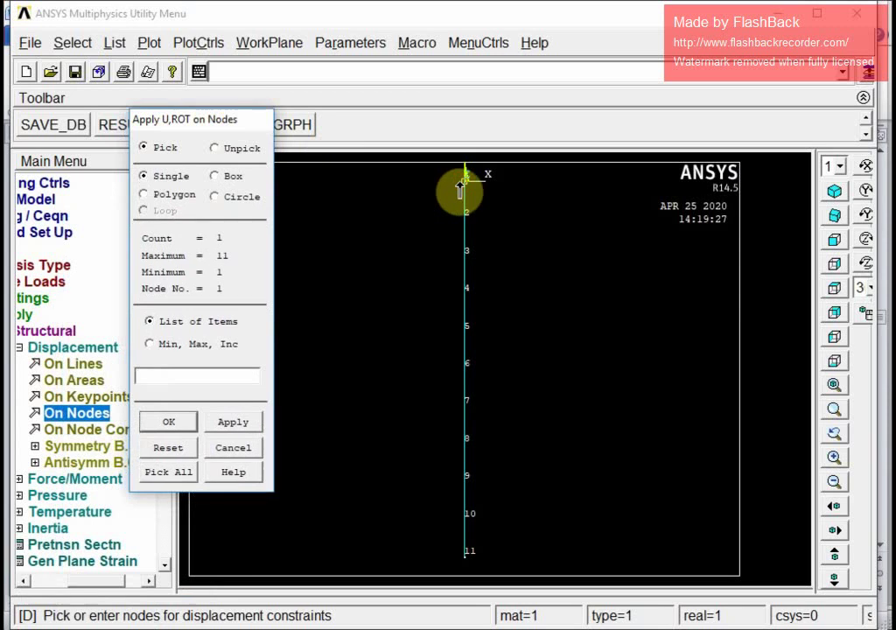
click(465, 556)
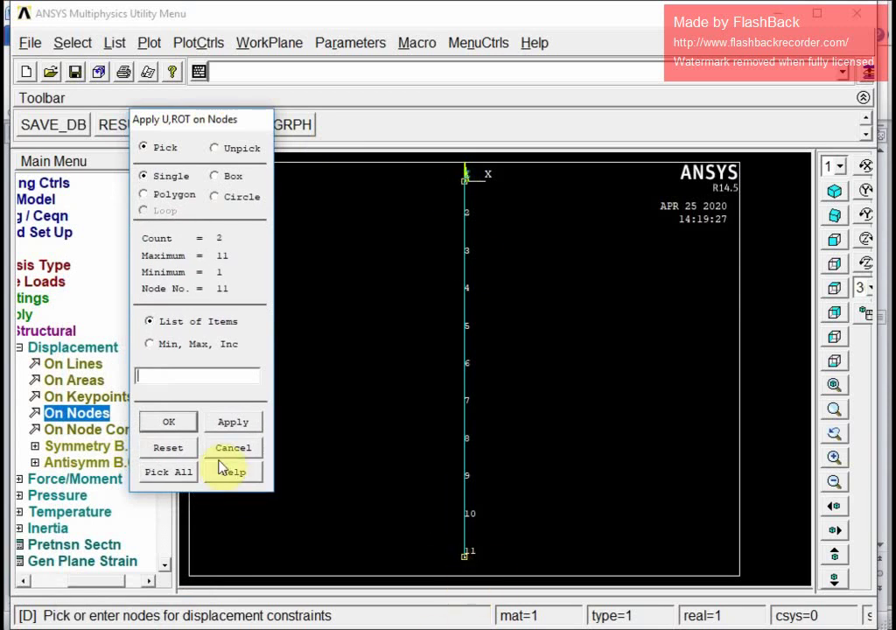
click(171, 422)
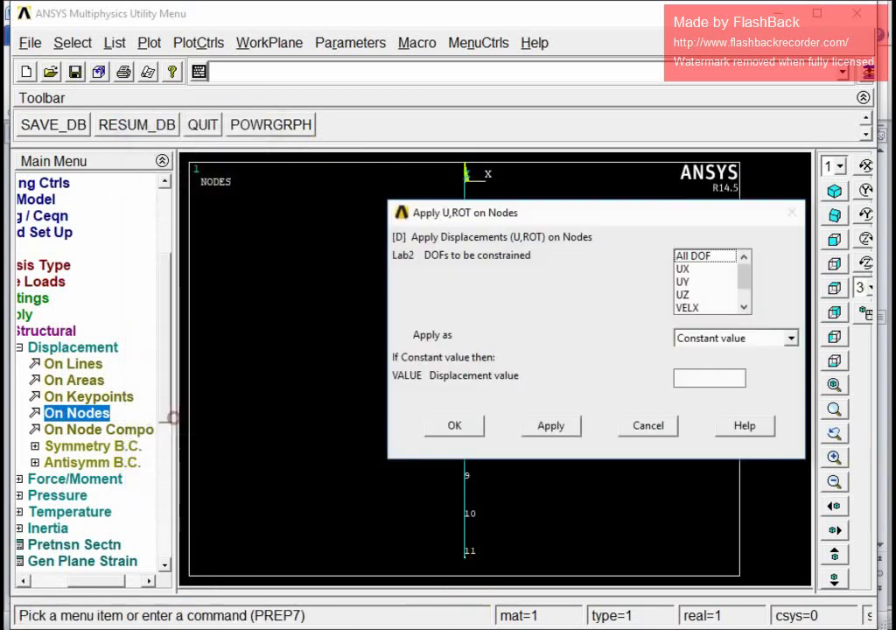
click(711, 256)
click(455, 426)
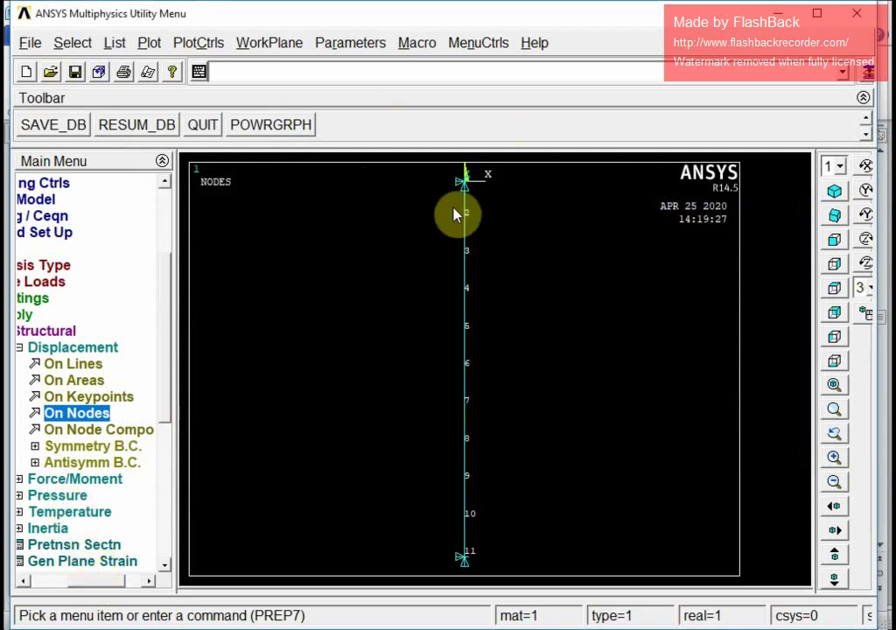
mouse_move(87, 582)
mouse_down()
mouse_move(64, 583)
mouse_move(85, 593)
mouse_up()
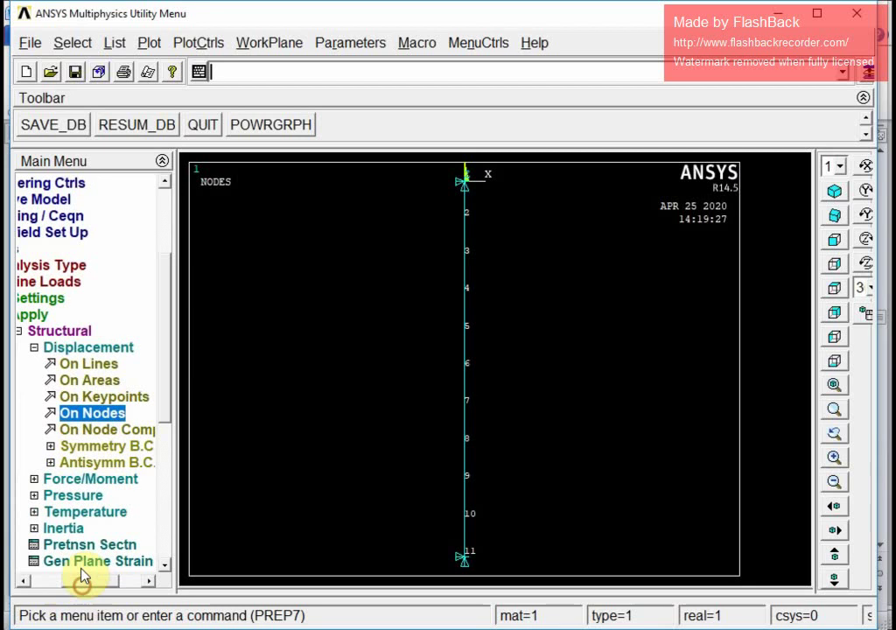
Pick node 7 and apply a downward FY force of -6000 to it
click(36, 348)
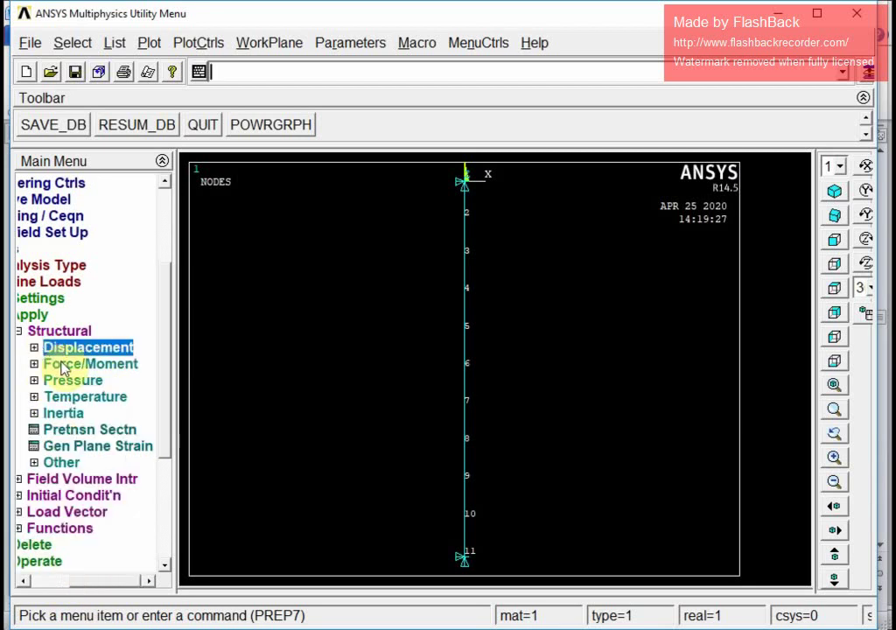
click(64, 365)
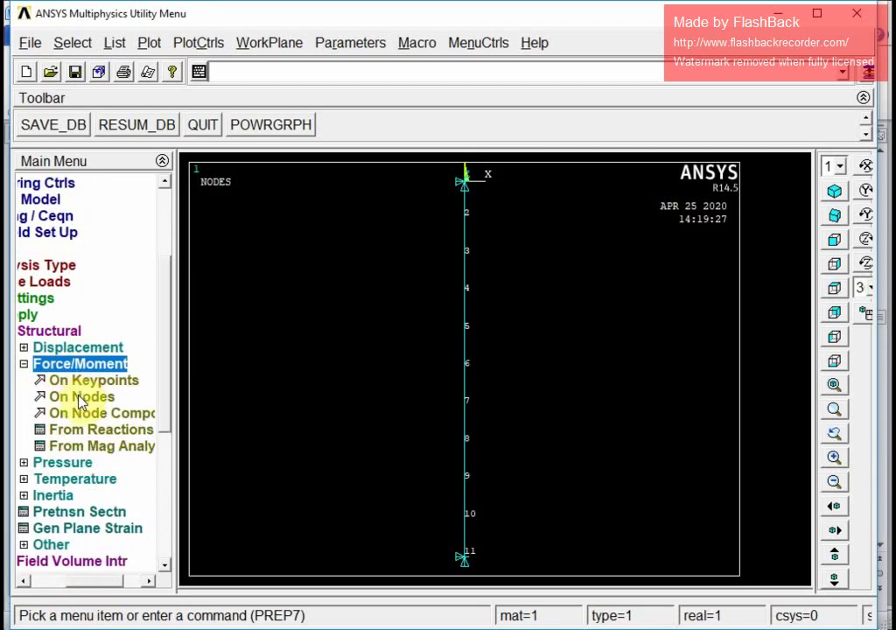
click(80, 398)
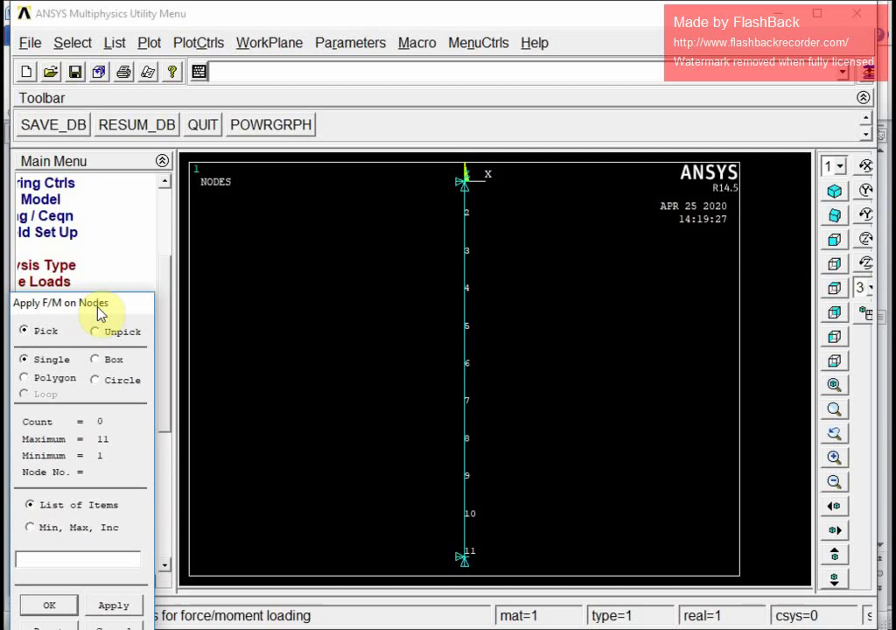
drag(99, 313, 191, 133)
click(464, 403)
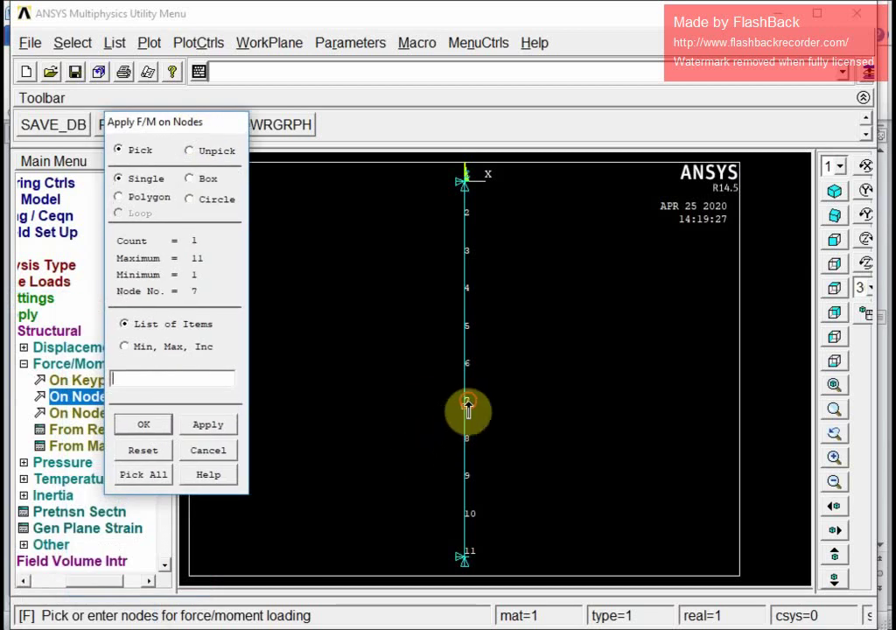
click(145, 424)
click(717, 288)
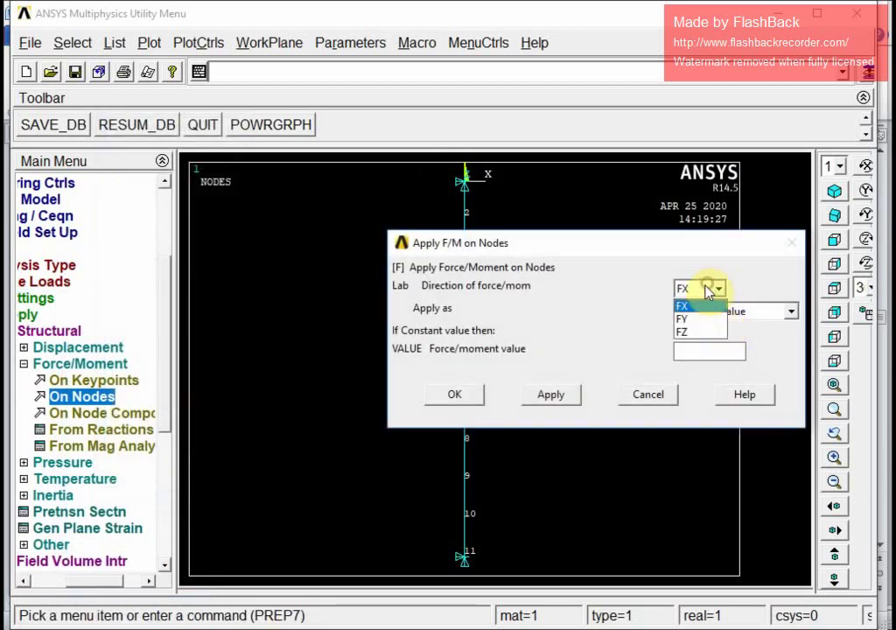
click(684, 317)
click(703, 350)
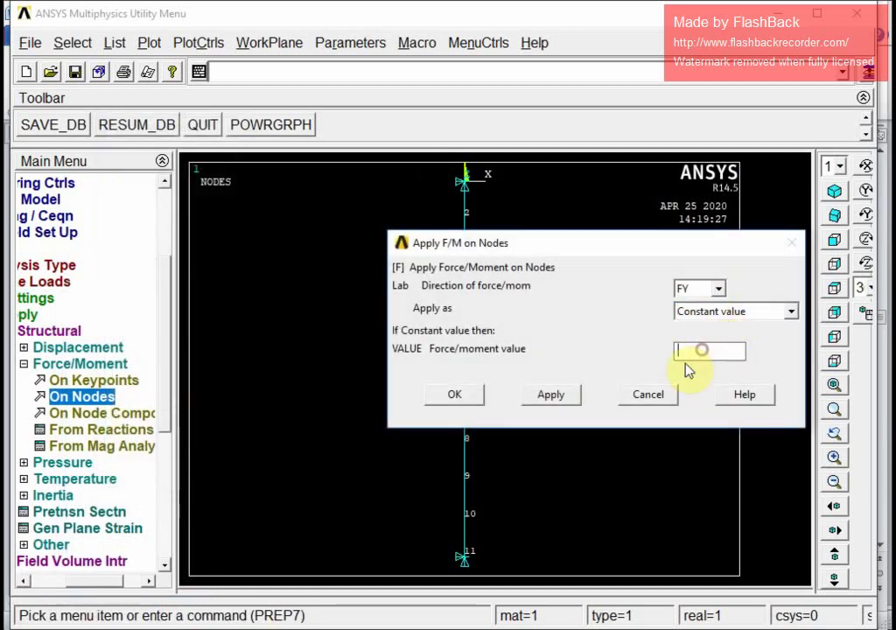
text(-6000)
click(432, 393)
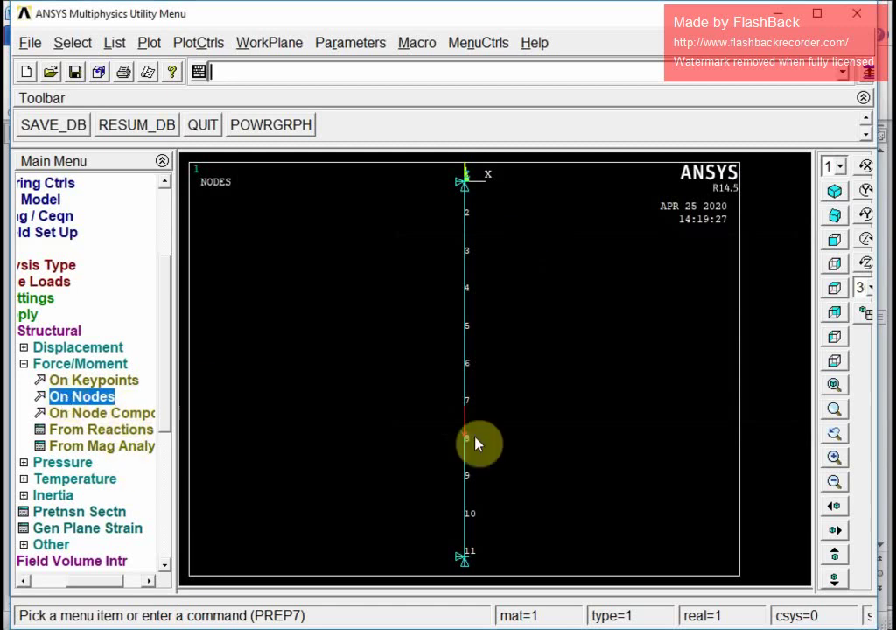
Collapse the Force/Moment, Structural and Loads branches of the Preprocessor tree
click(24, 363)
click(19, 332)
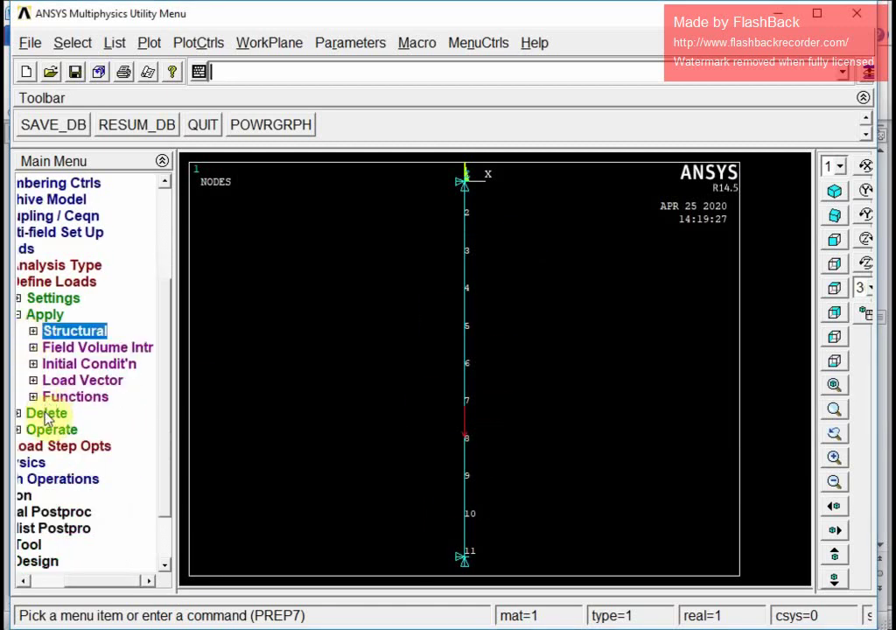
drag(110, 585, 87, 585)
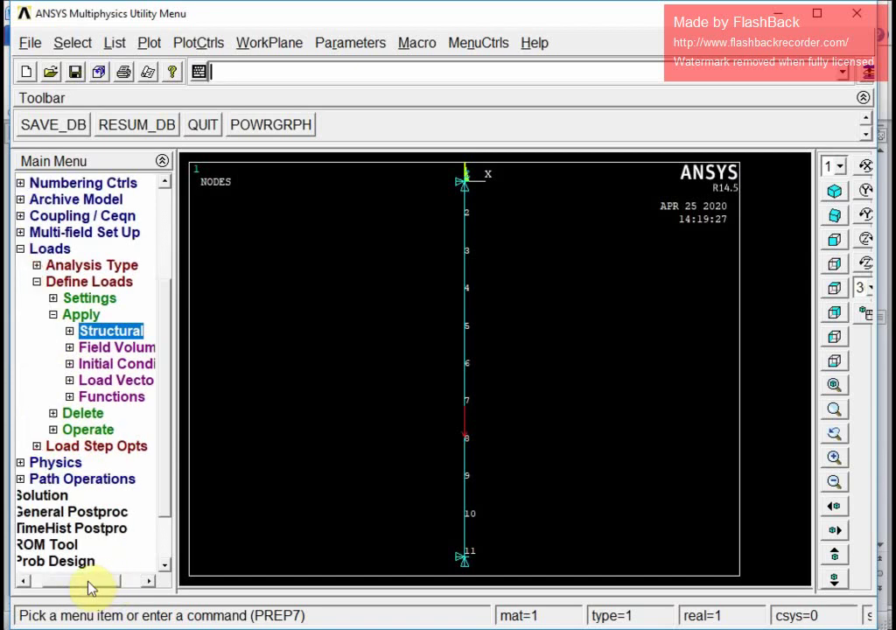
click(19, 249)
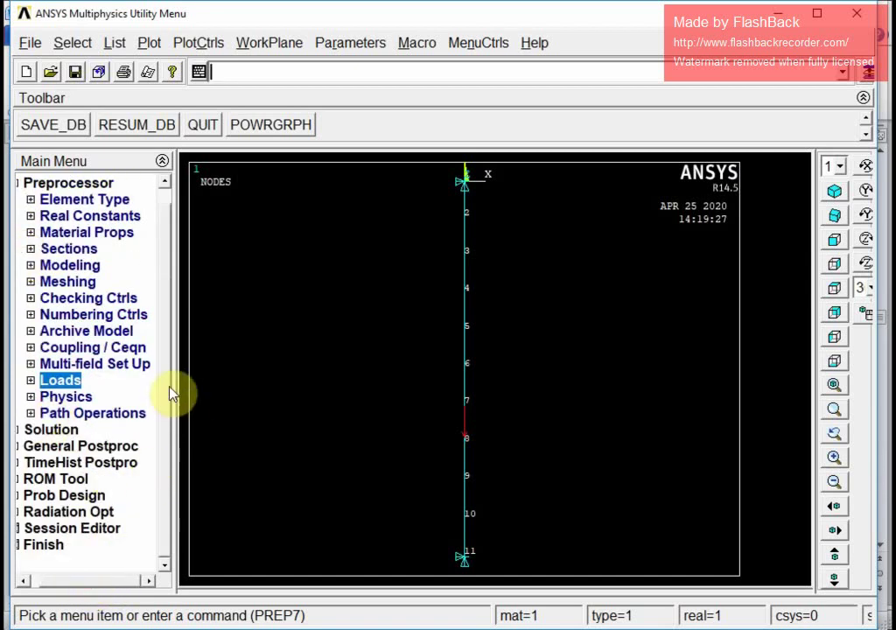
Solve the current load step and dismiss the 'Solution is done!' note
click(61, 430)
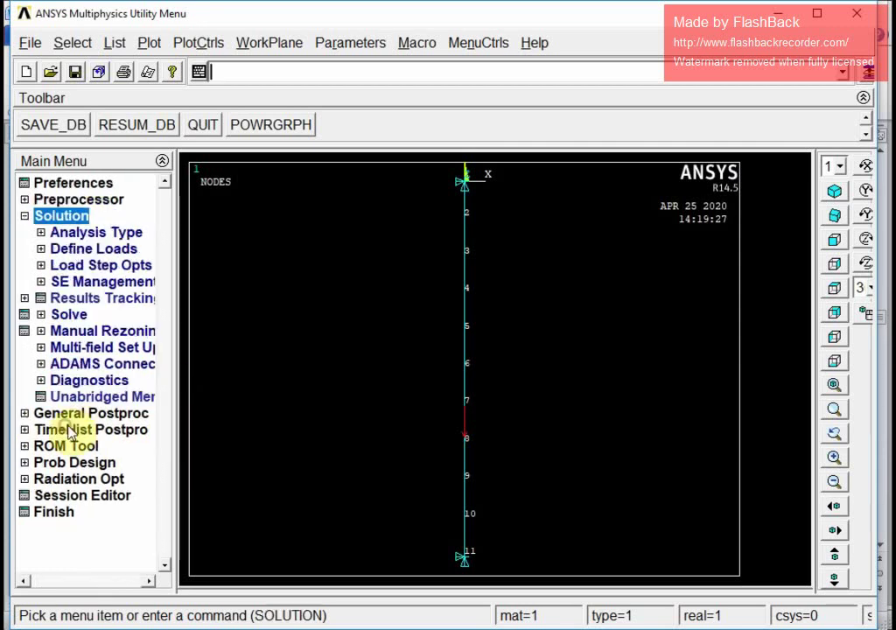
click(74, 315)
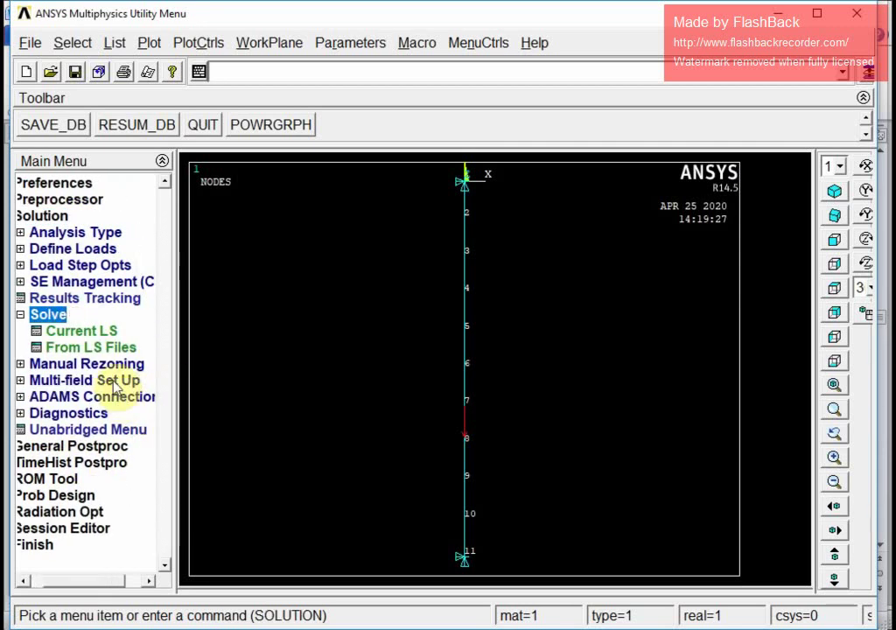
click(93, 333)
click(424, 406)
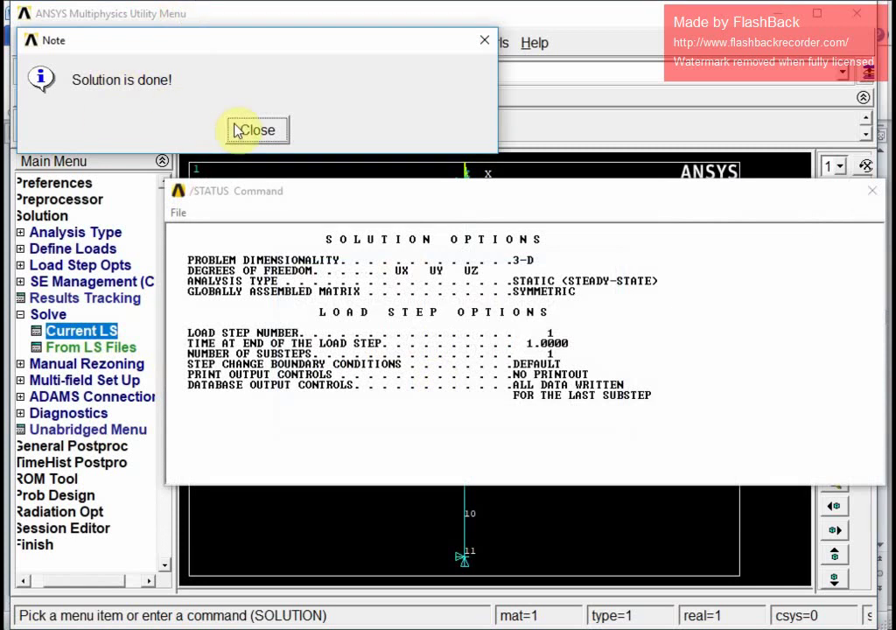
click(254, 130)
Plot the deformed shape as Def + undeformed, giving DMX = .171E-06
click(871, 190)
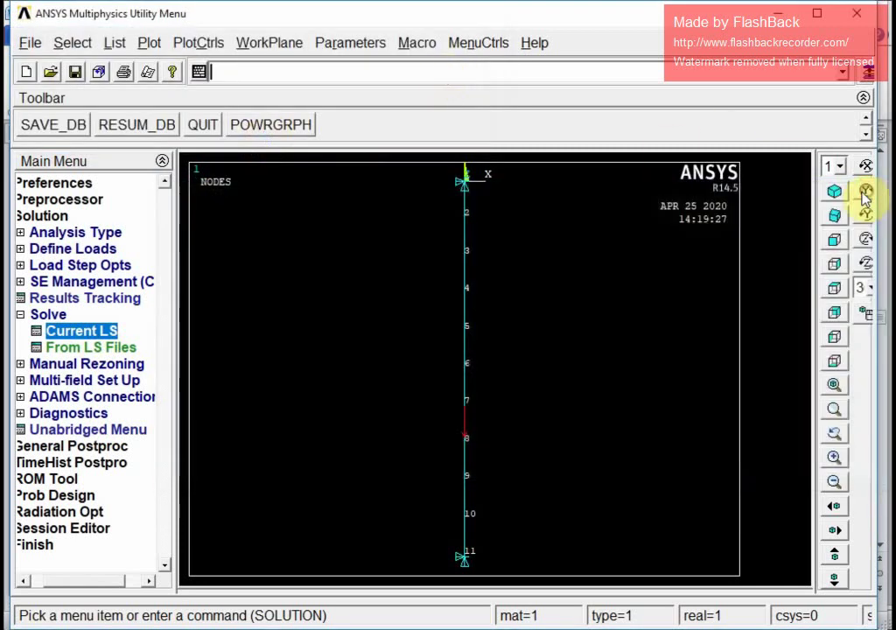
click(66, 445)
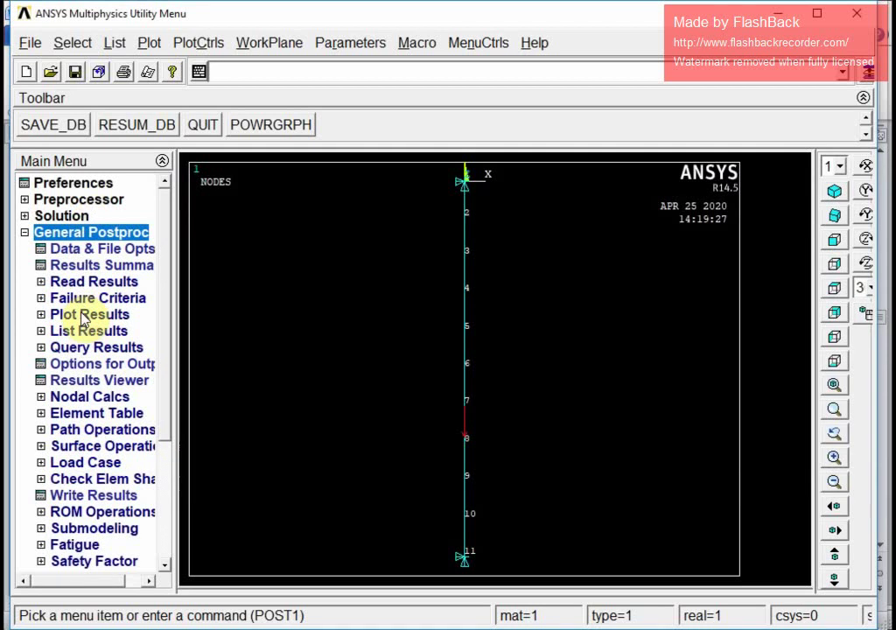
click(80, 314)
click(81, 334)
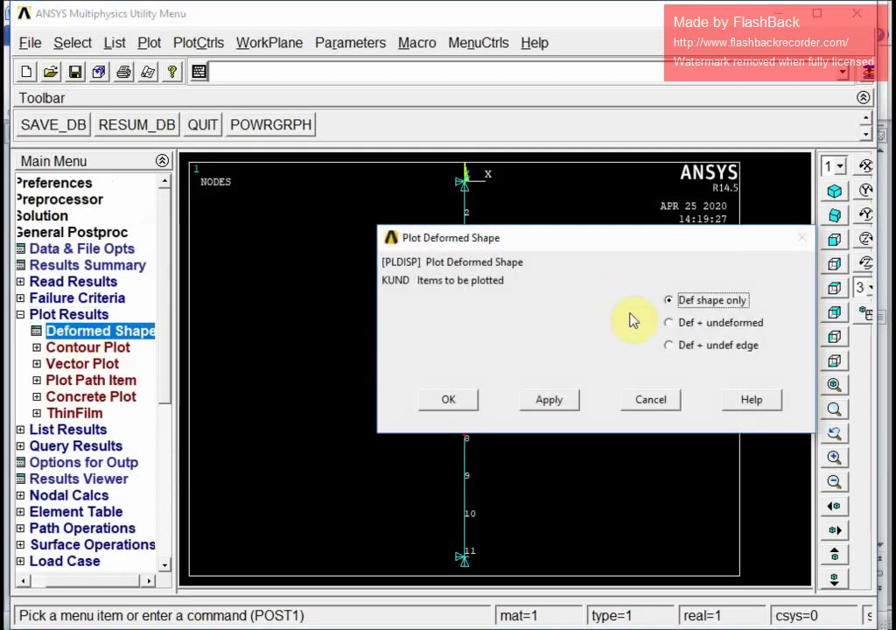
click(691, 324)
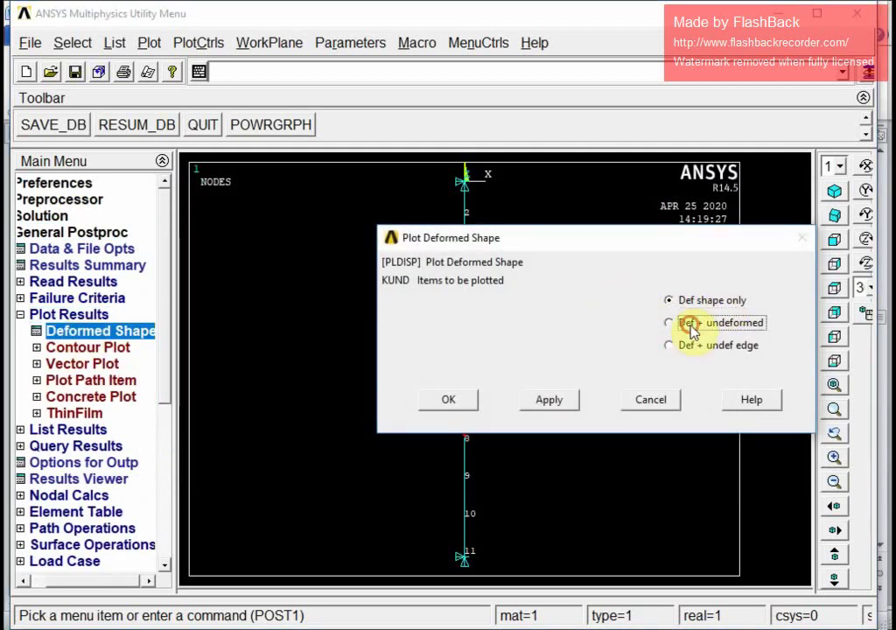
click(459, 407)
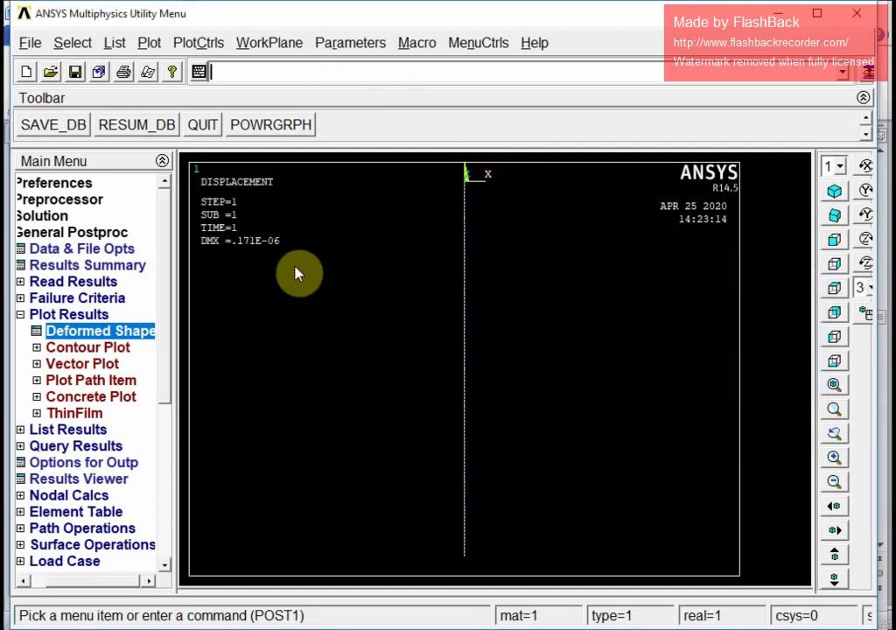
Turn /ESHAPE on in Size and Shape with a real constant multiplier SCALE of 4
click(200, 43)
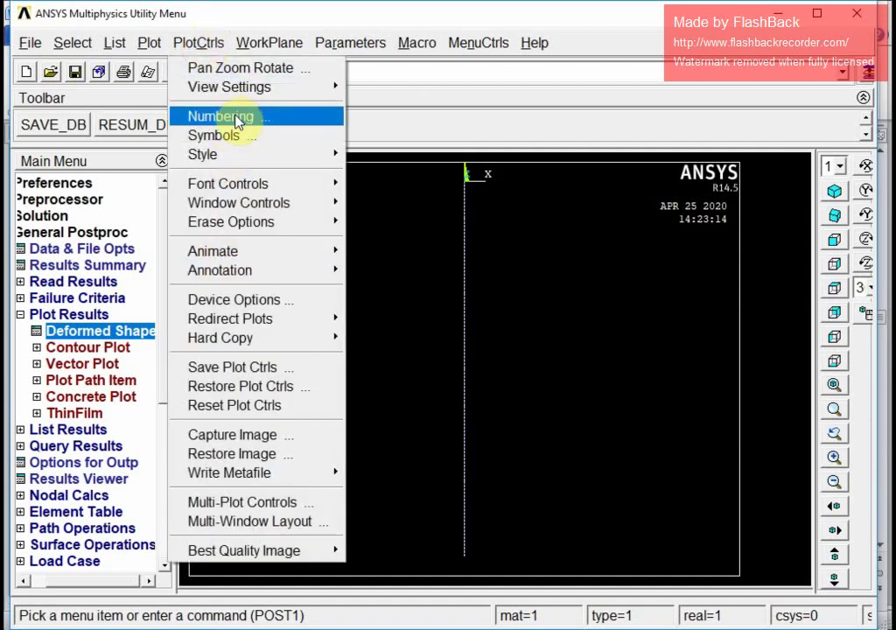
mouse_move(236, 154)
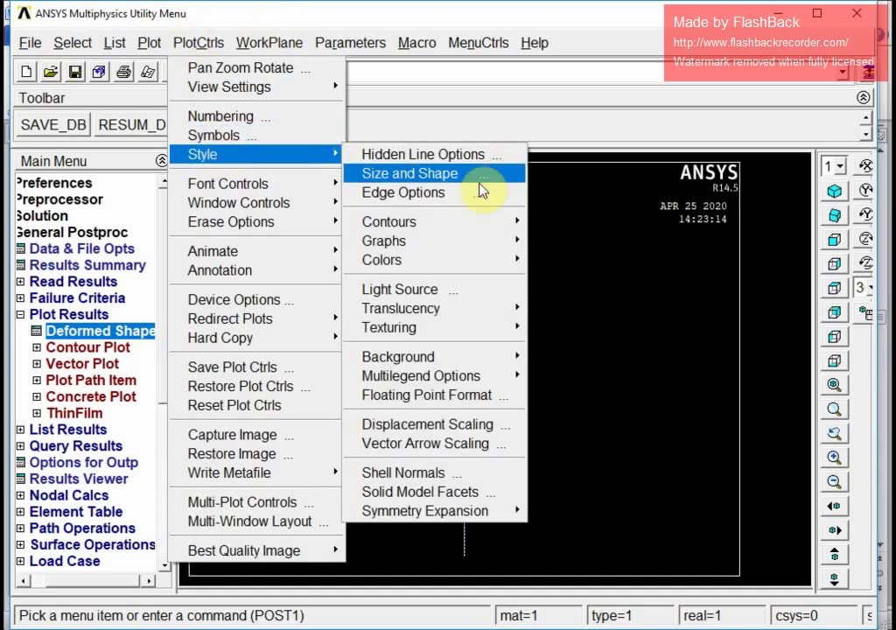
click(474, 179)
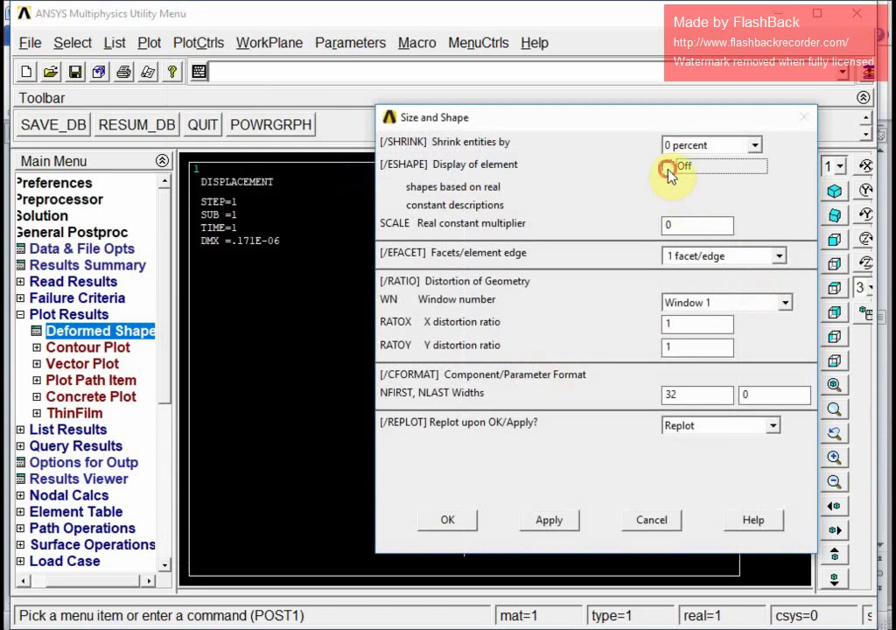
click(668, 166)
click(703, 225)
text(4)
click(452, 520)
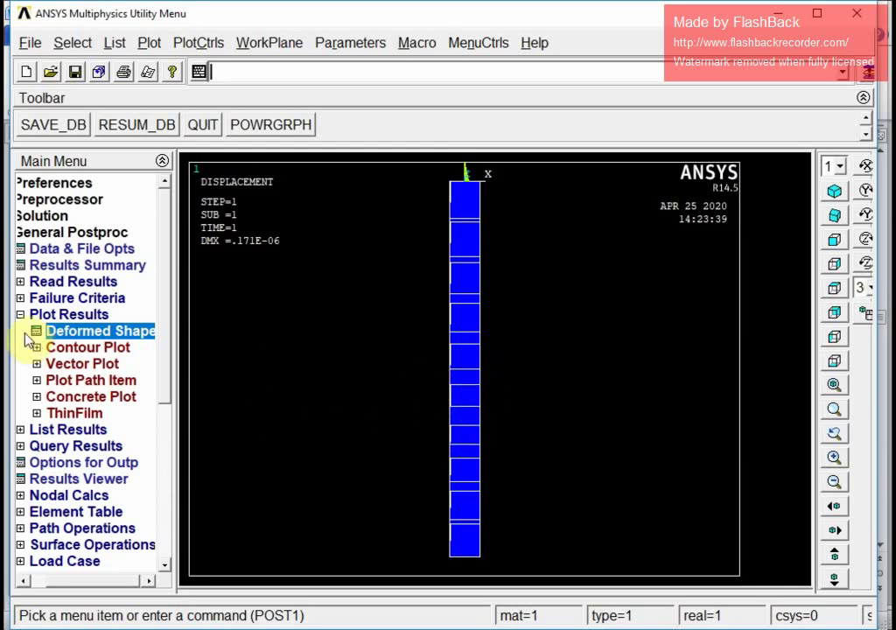
Plot the nodal solution contour of Y-Component of displacement (UY), from -.171E-06 to 0
click(68, 348)
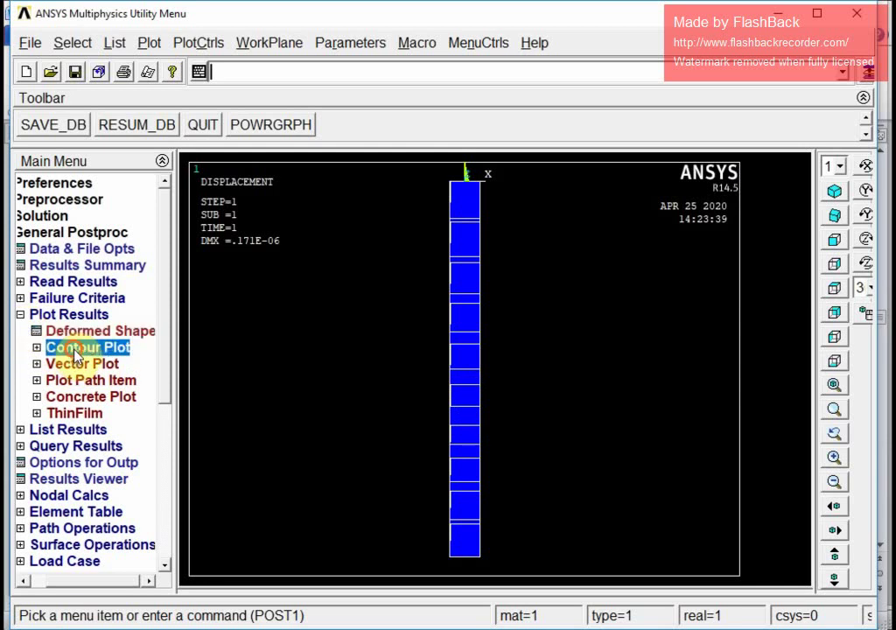
click(76, 363)
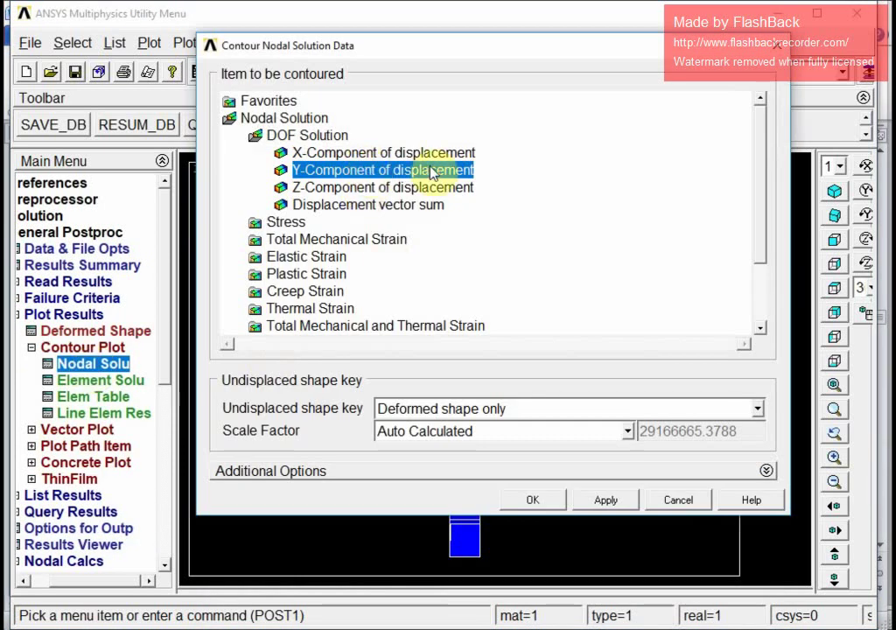
click(532, 502)
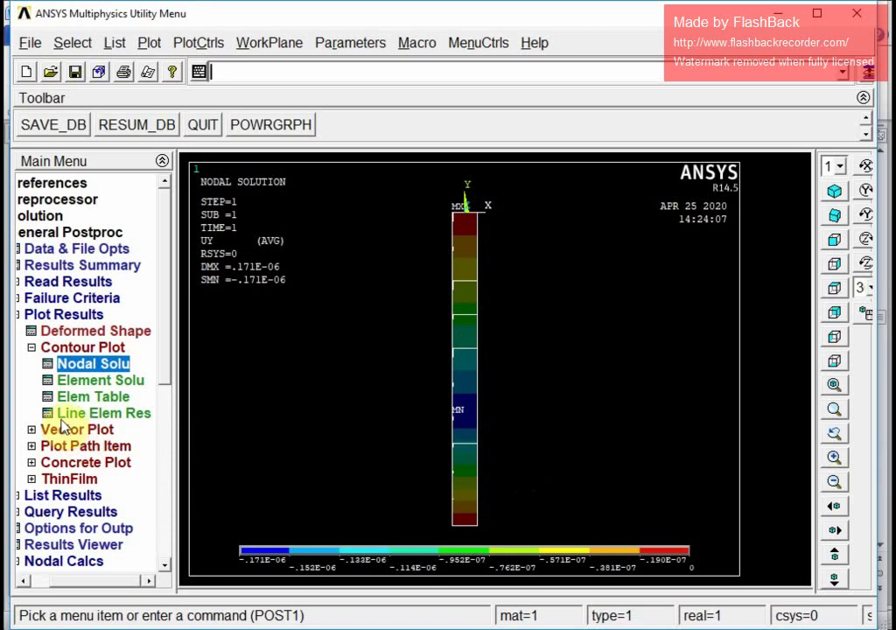
List the nodal UY displacement for nodes 1–11, peaking at -0.17143E-06 at node 7
click(32, 348)
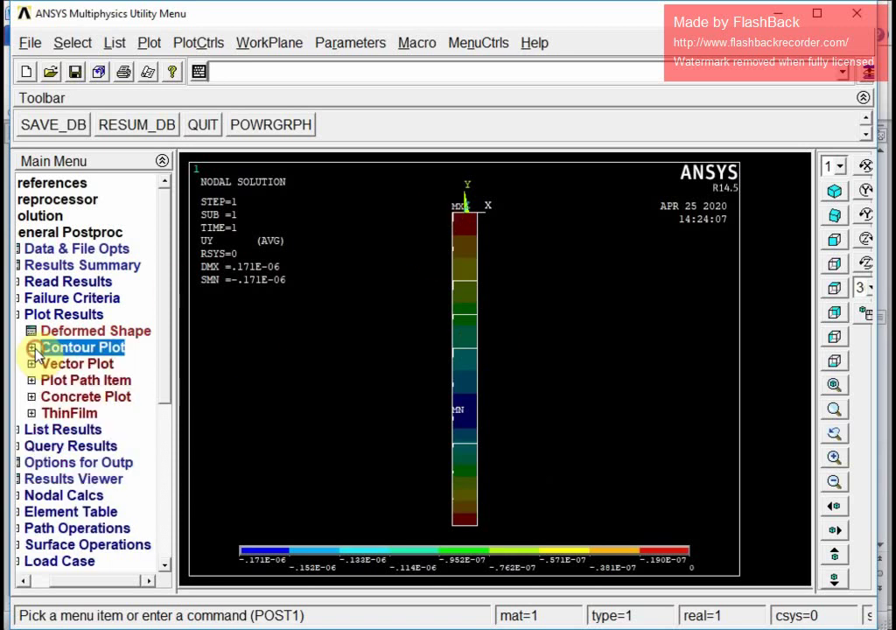
click(60, 429)
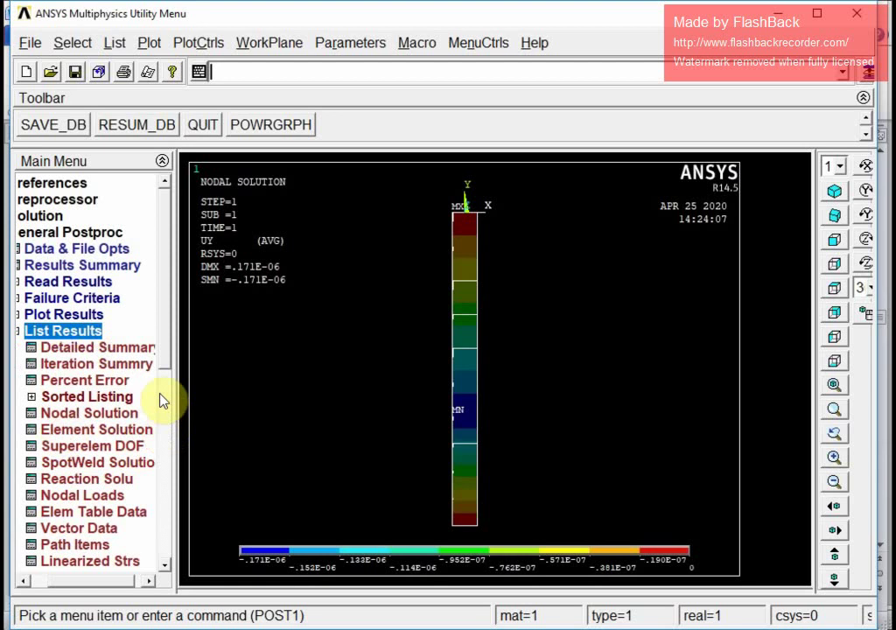
click(100, 416)
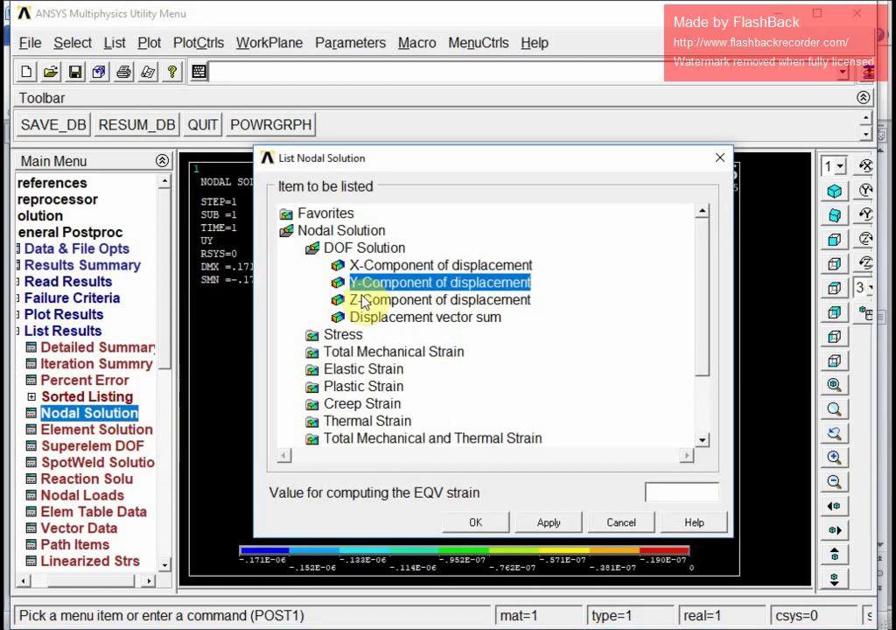
click(465, 523)
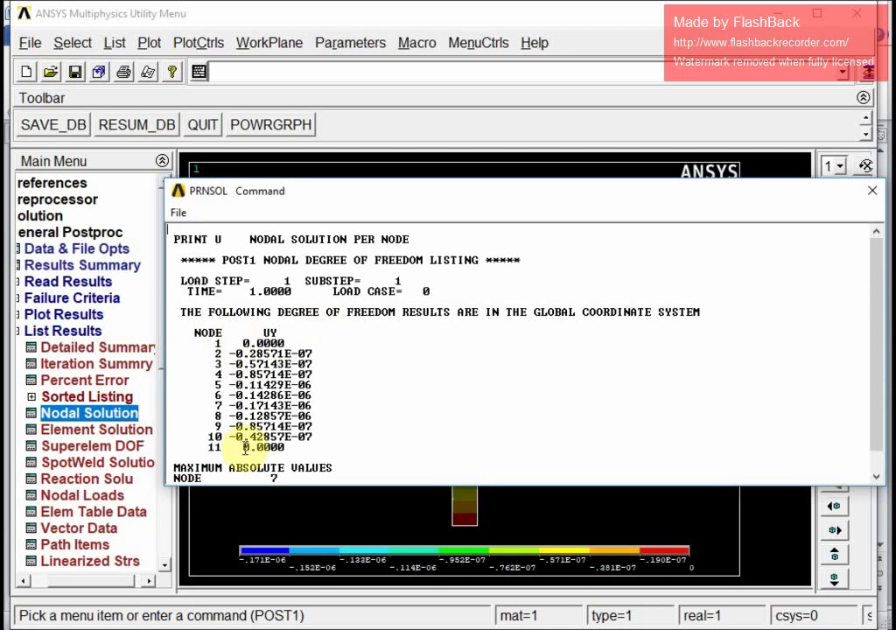
List the LINK180 element stresses (600.00 per element), then close the PRESOL listing
click(872, 191)
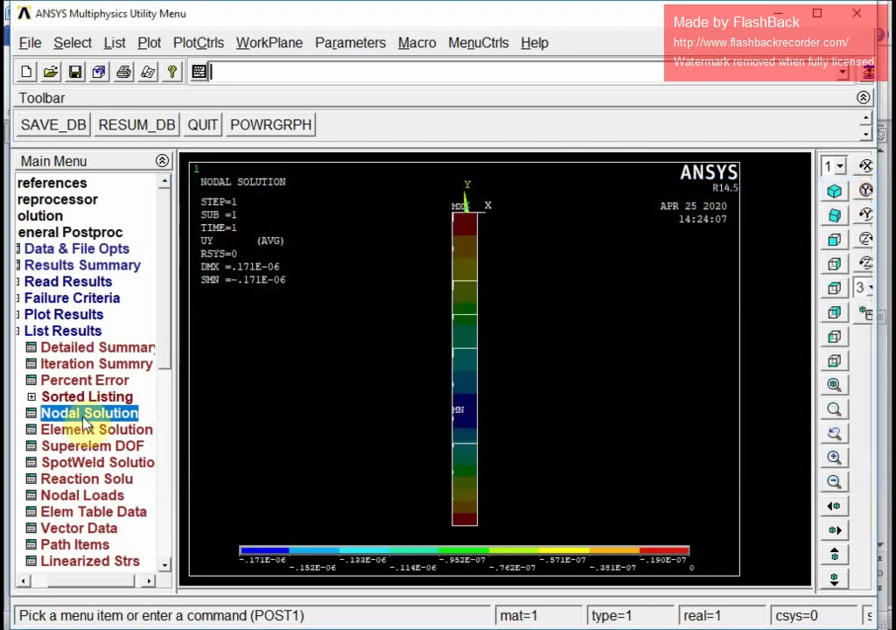
click(87, 429)
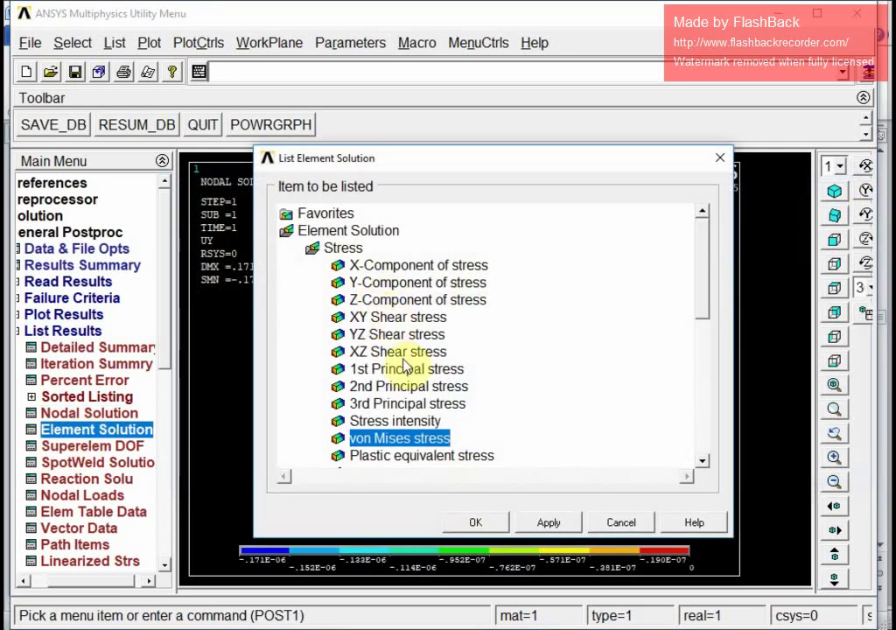
click(473, 519)
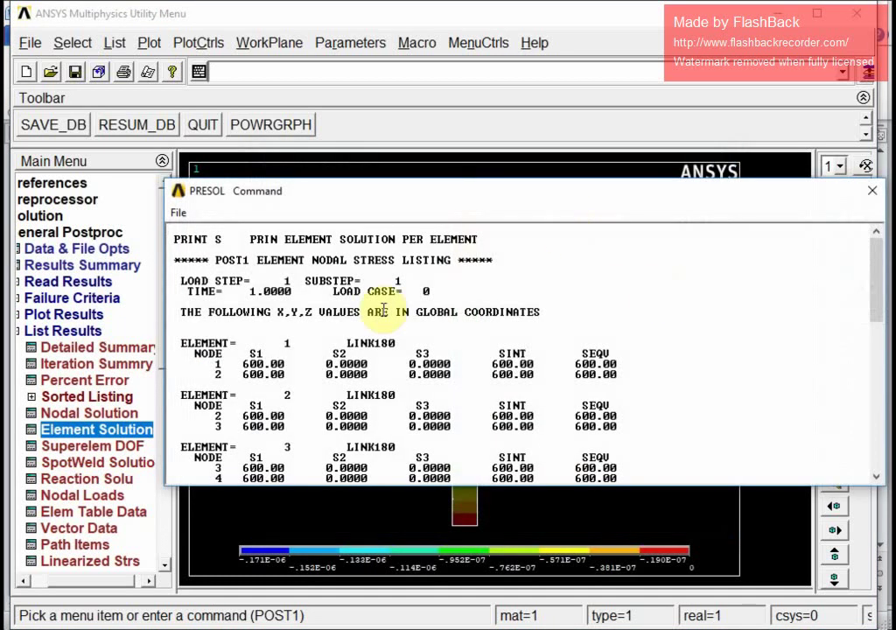
double_click(240, 364)
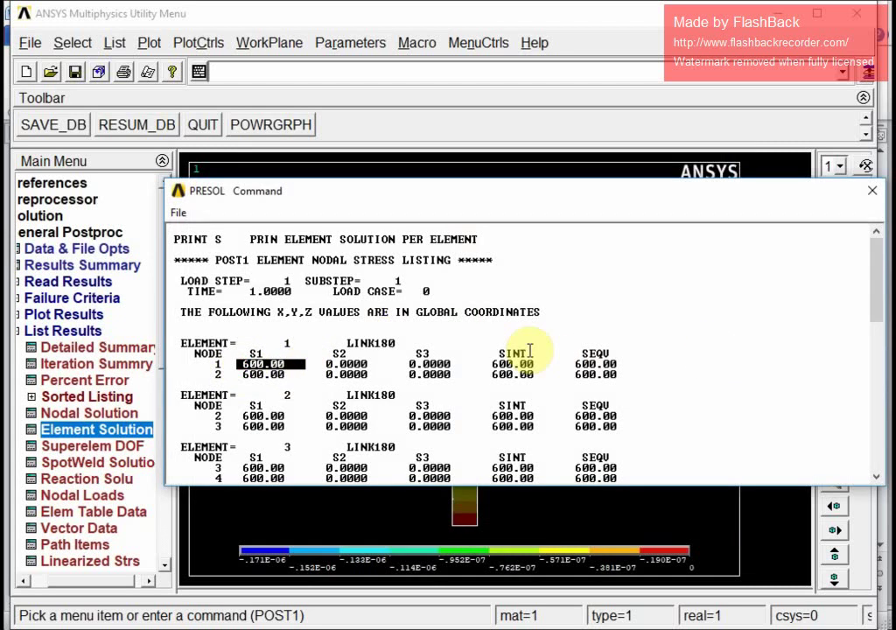
drag(875, 254, 857, 222)
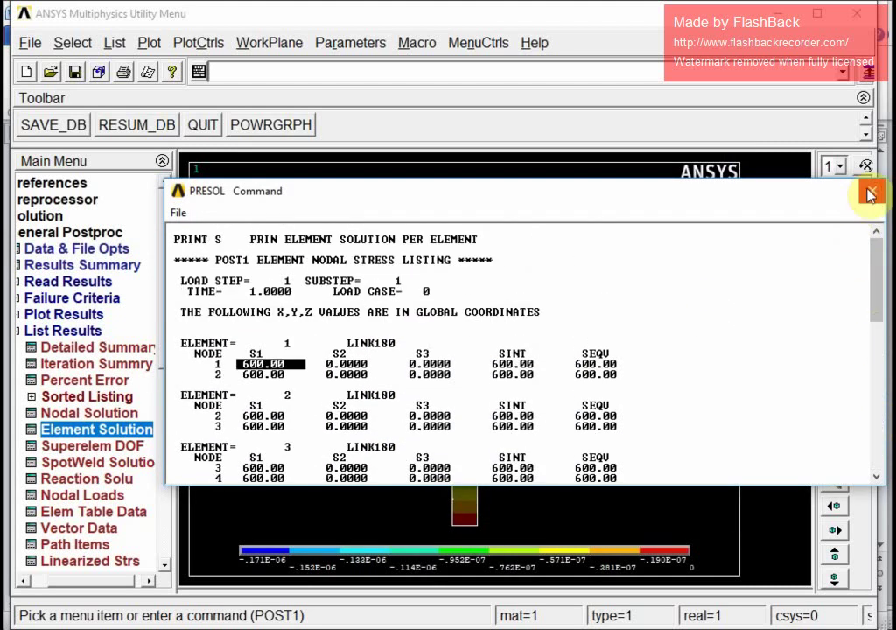
click(872, 190)
List the reaction solution with All items selected
click(92, 478)
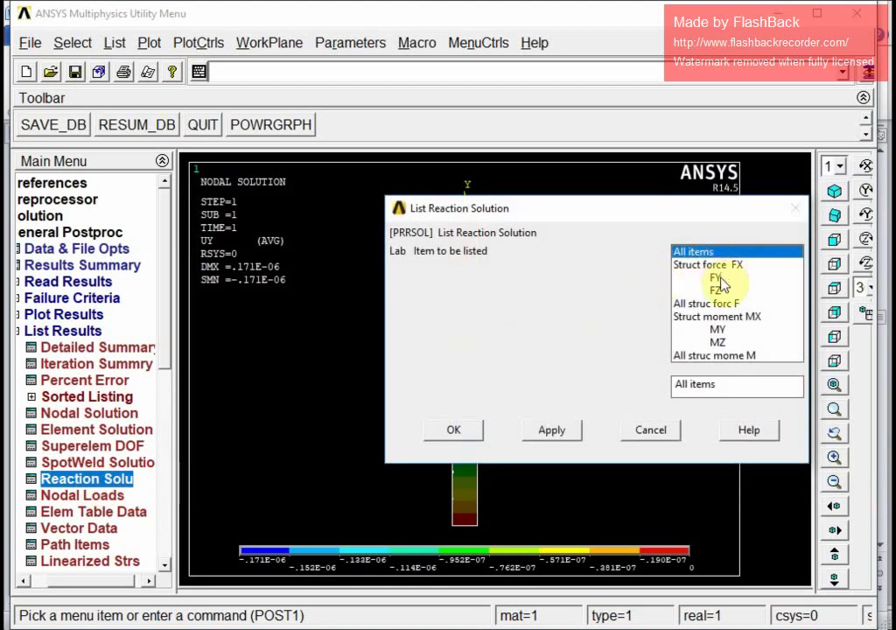
click(720, 278)
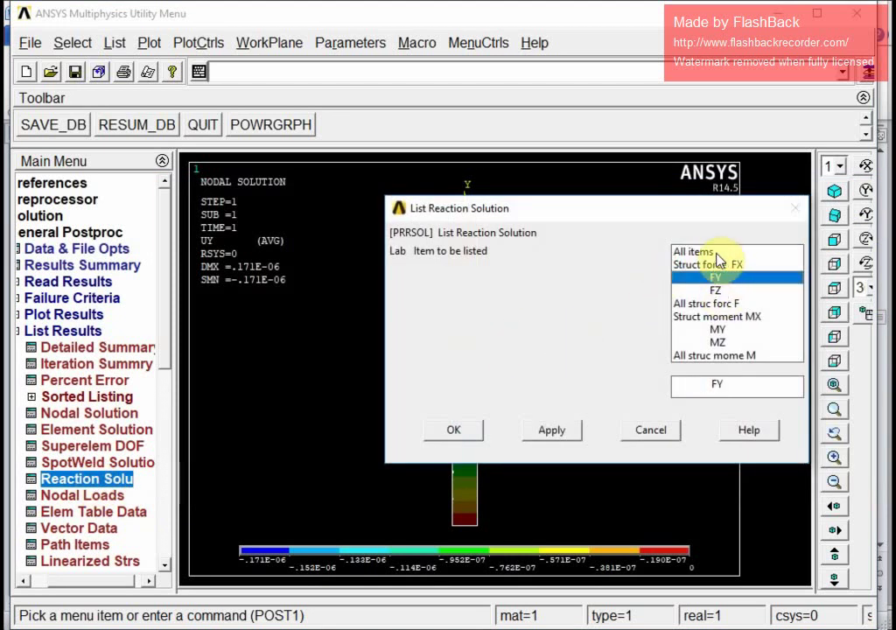
click(717, 254)
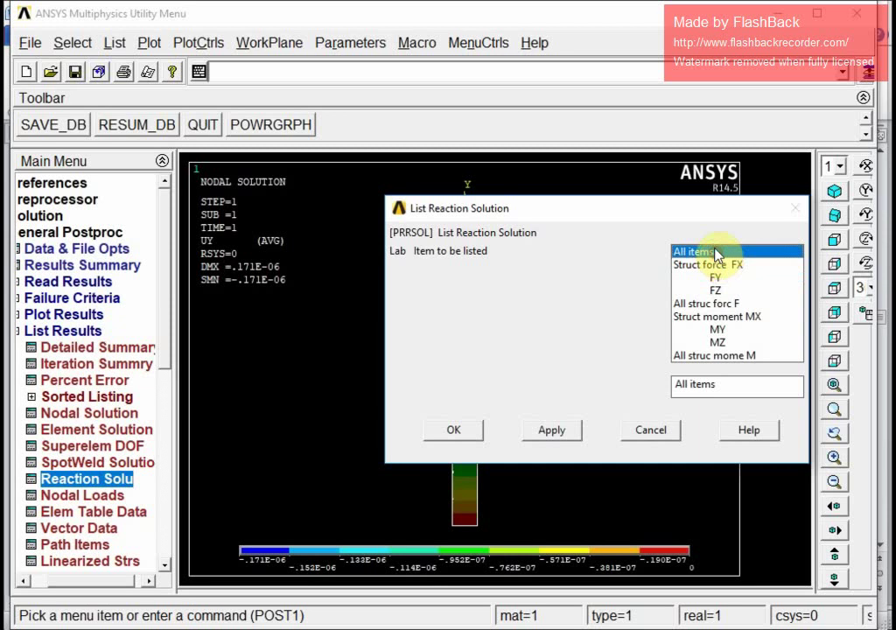
click(459, 434)
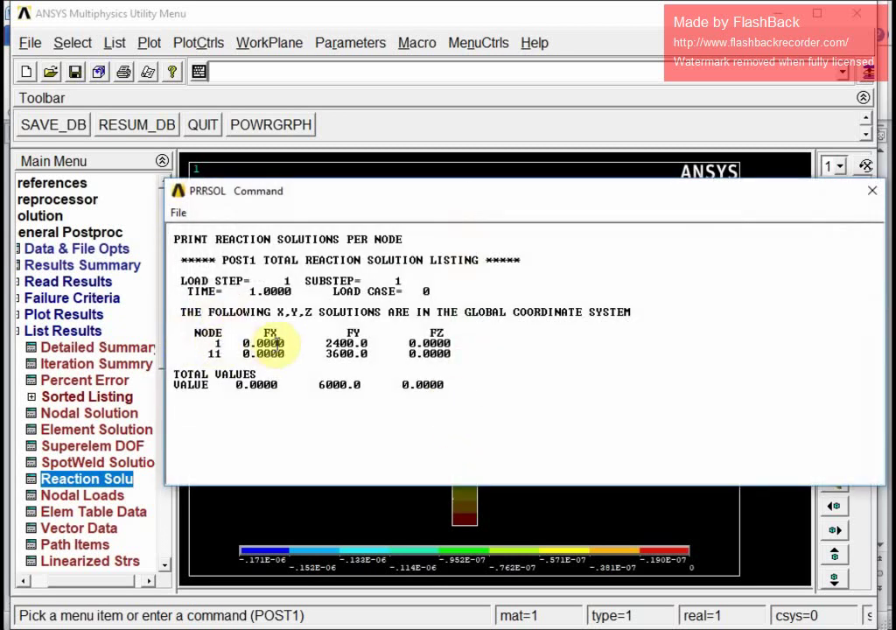
Check the FY reactions of 2400 at node 1 and 6000 total, then close the listing
drag(326, 344, 369, 354)
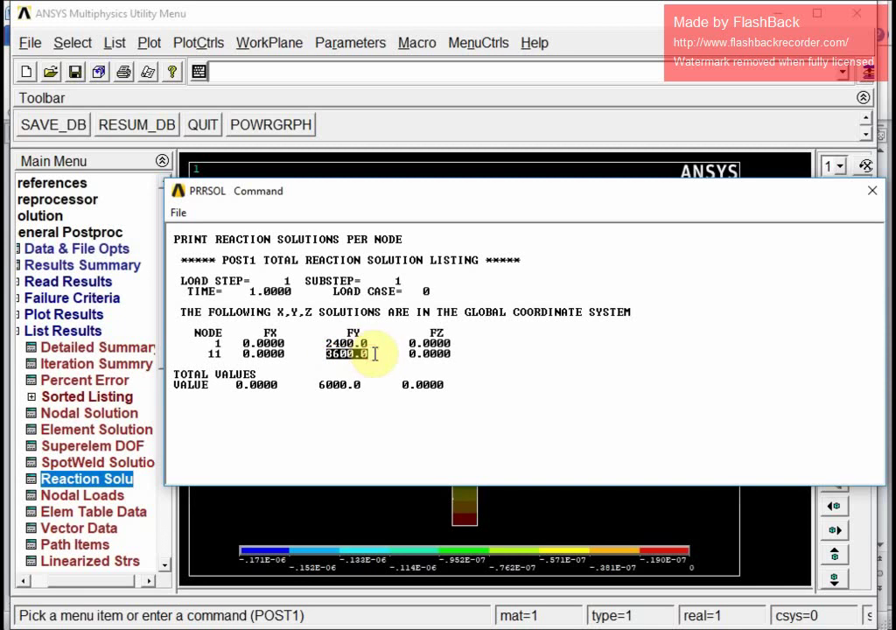
click(316, 385)
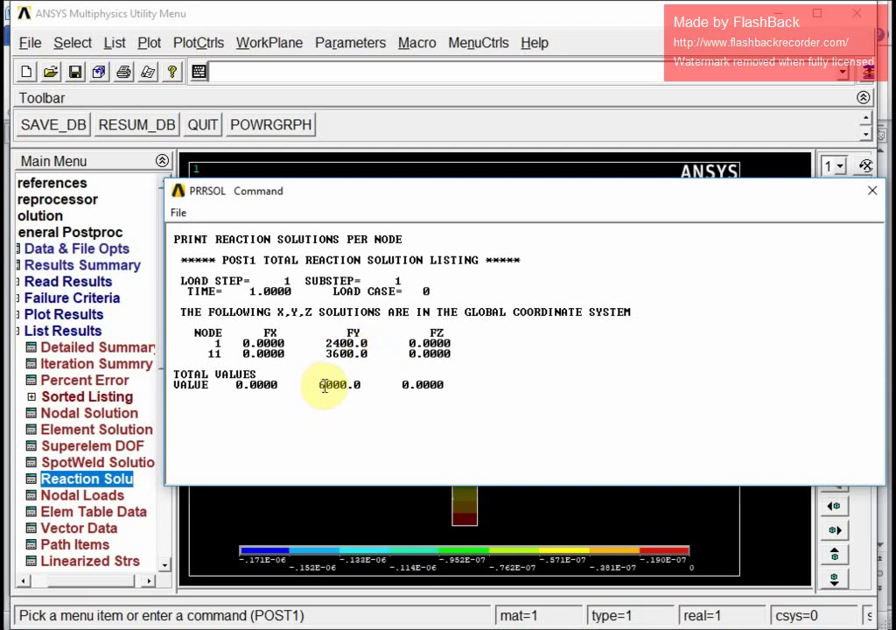
drag(322, 385, 359, 385)
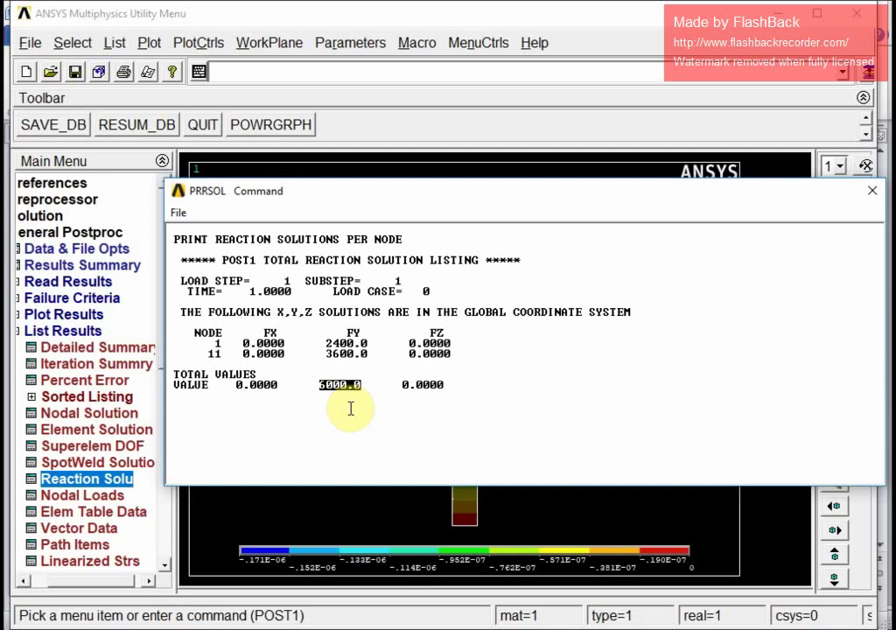
click(872, 190)
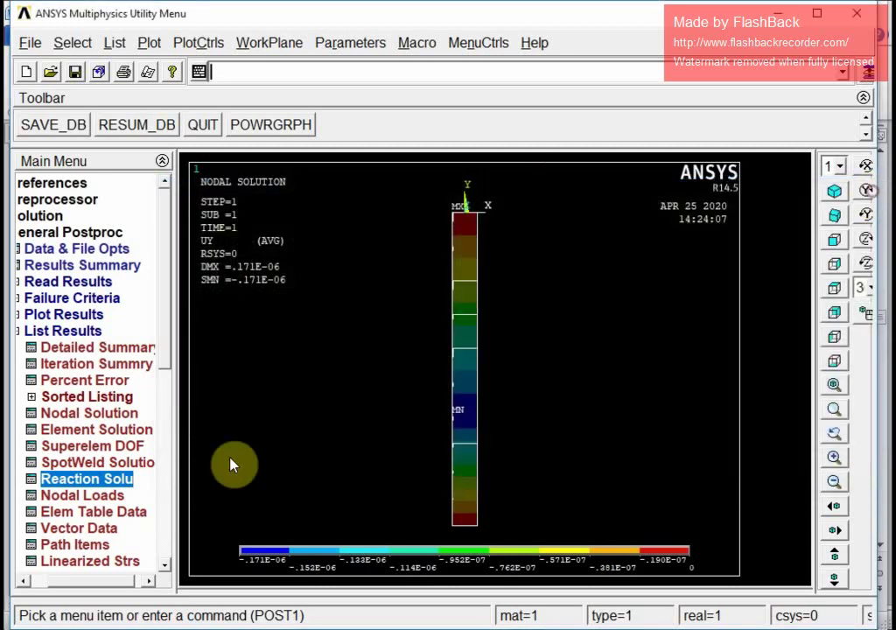
Collapse the List Results and General Postproc branches of the Main Menu
click(116, 580)
click(40, 331)
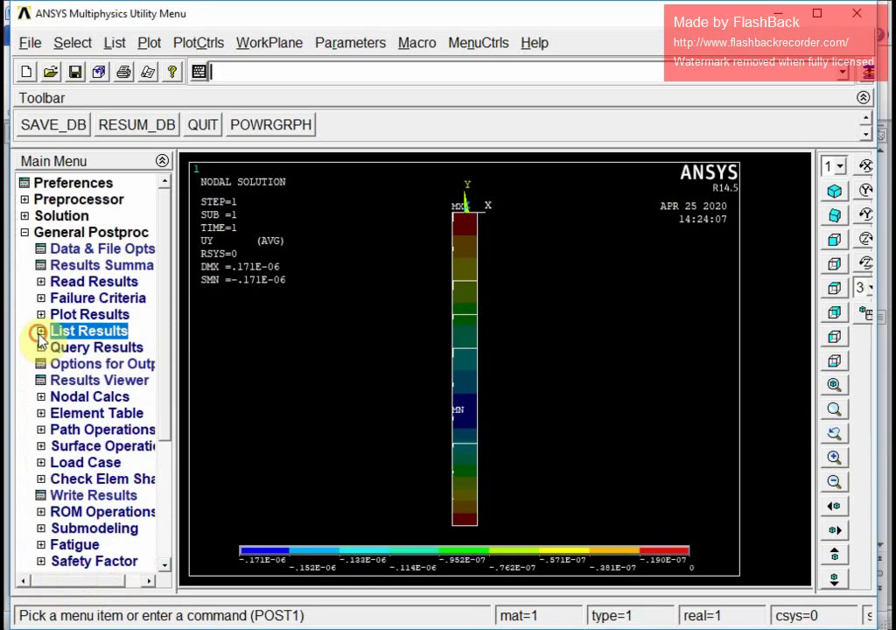
click(24, 233)
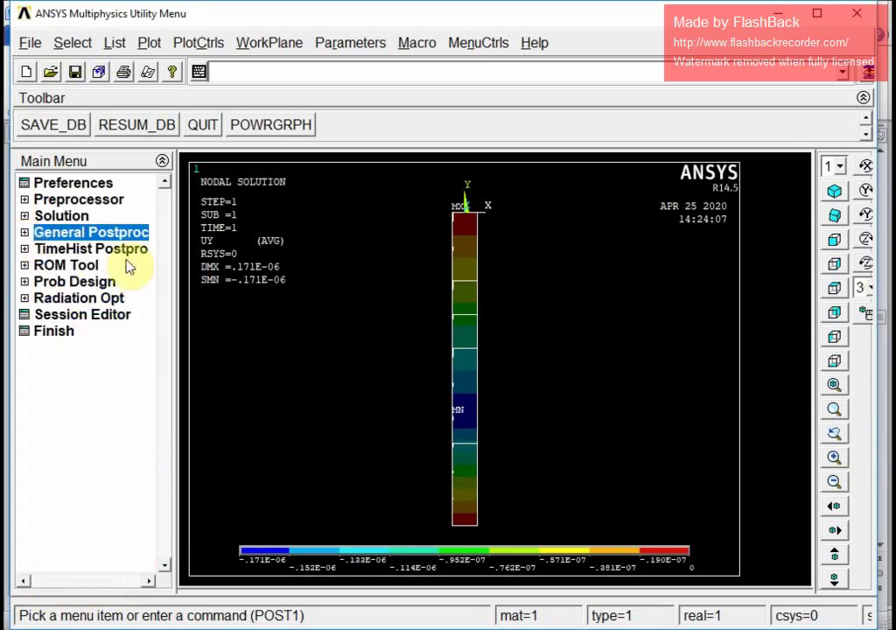